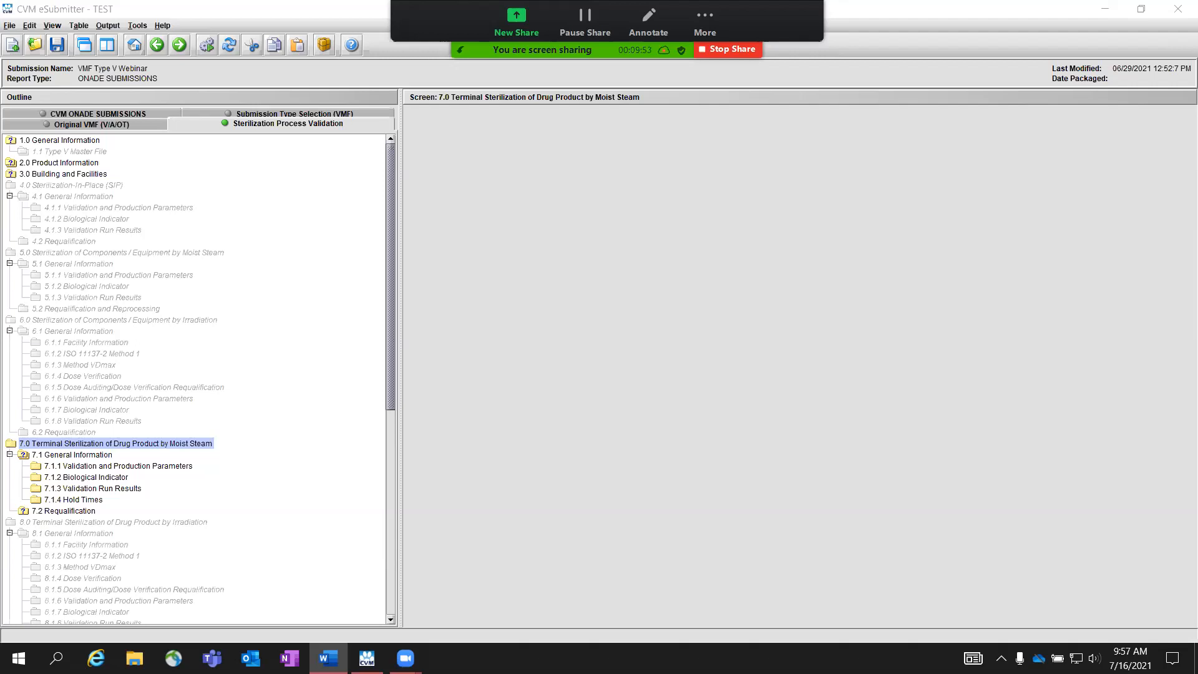
Step: Open 7.1 General Information under Terminal Sterilization of Drug Product by Moist Steam and add a load item identified as Load 1
left_click(93, 455)
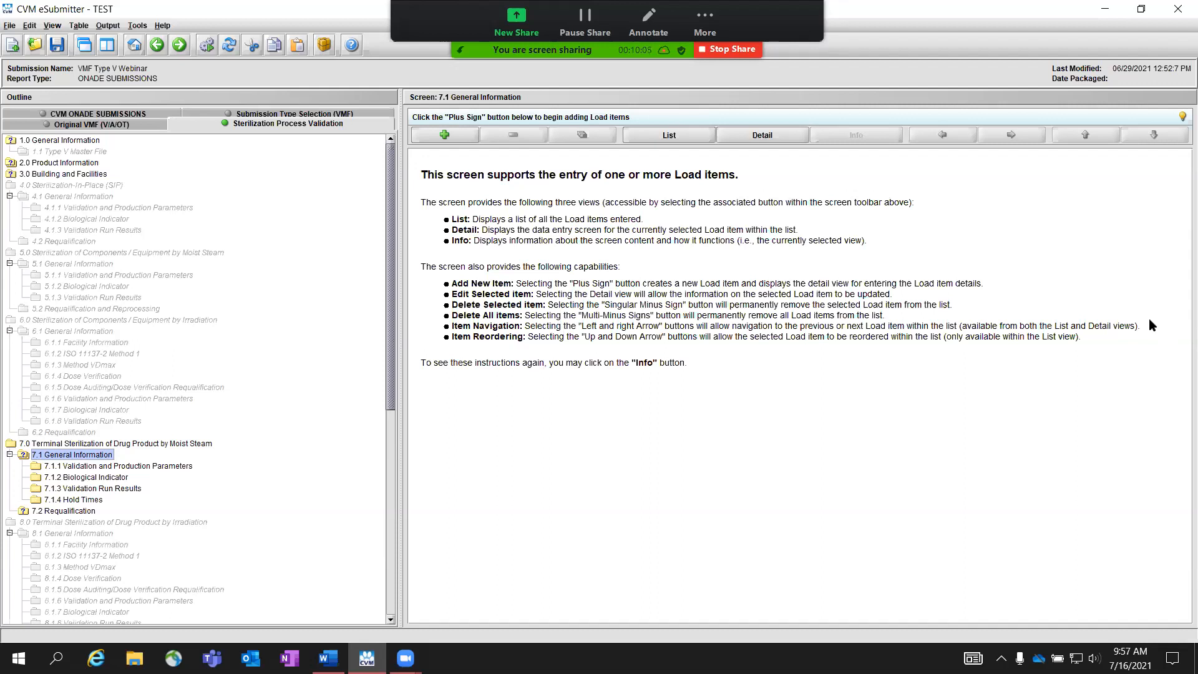
left_click(451, 134)
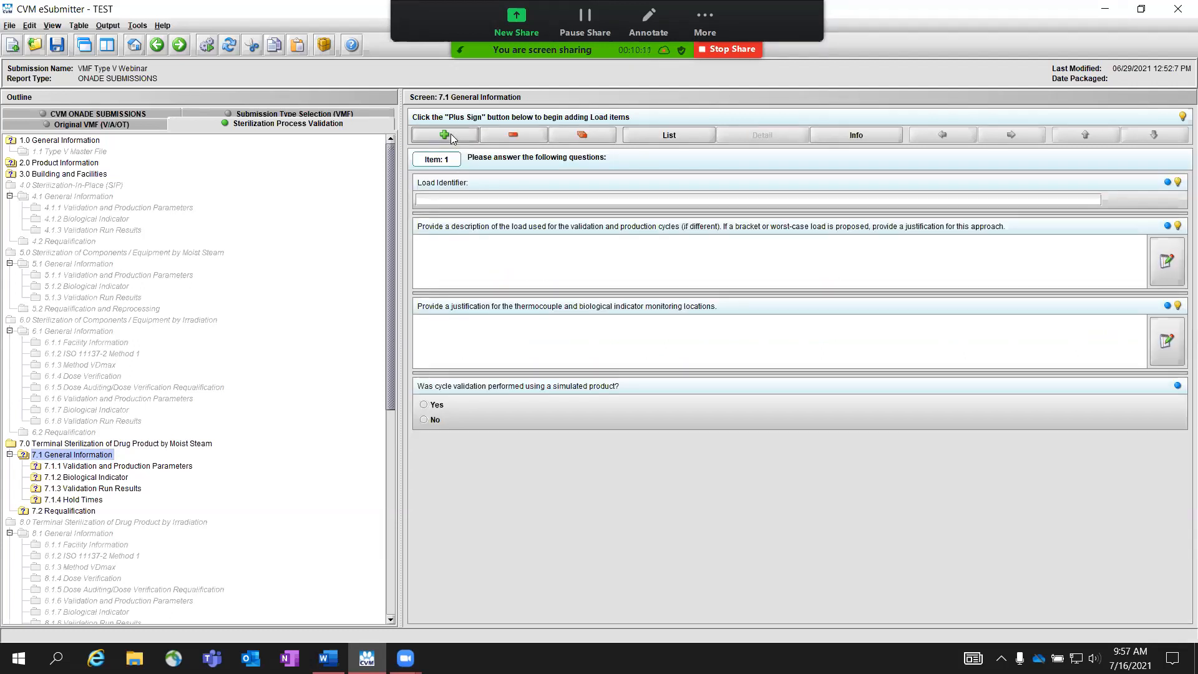
left_click(449, 200)
type("Load 1")
key("alt+Tab")
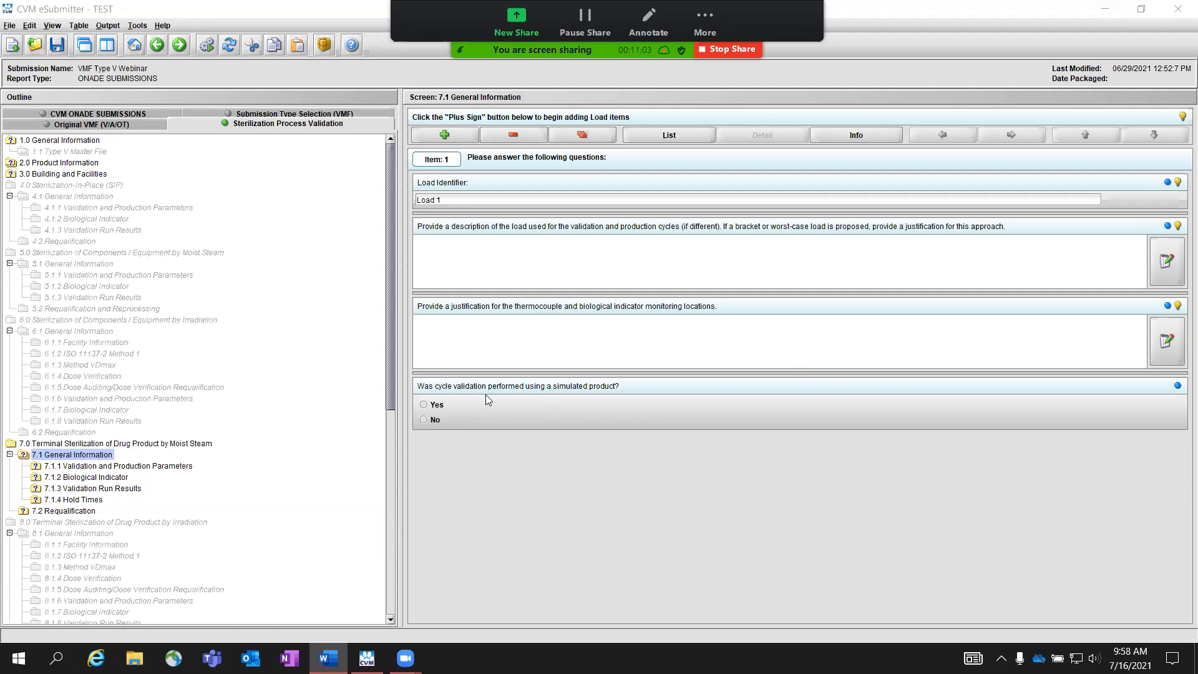
Step: Answer the simulated product question for Load 1, trying Yes and settling on No
left_click(437, 405)
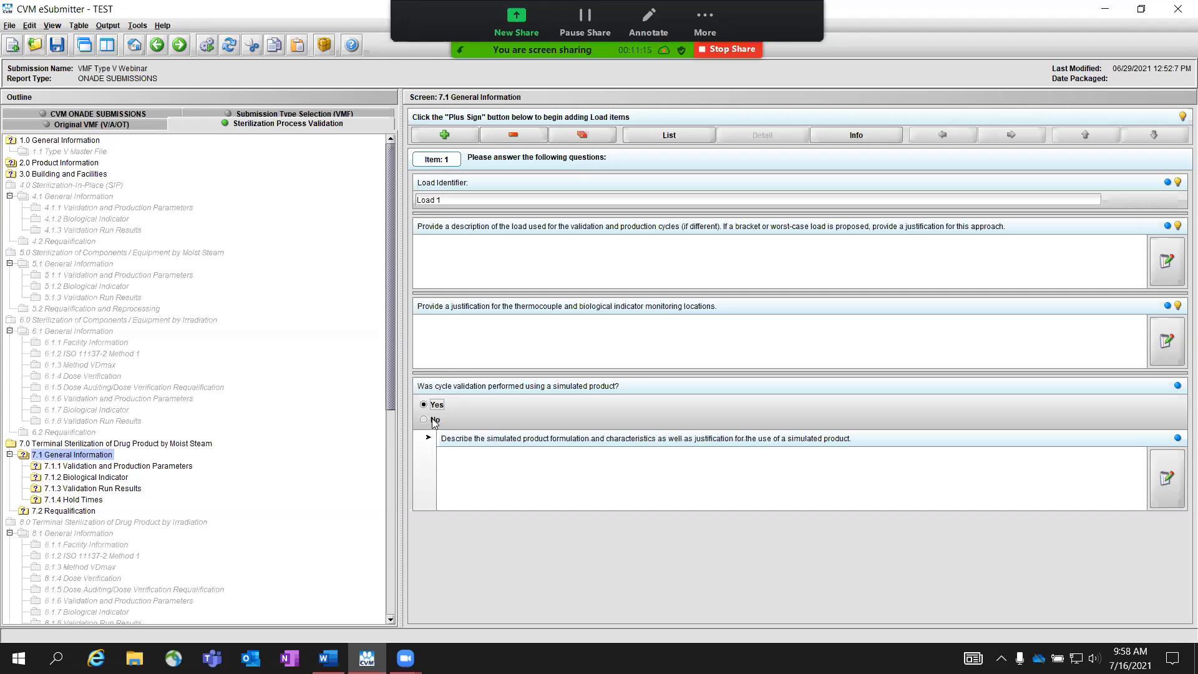
left_click(432, 421)
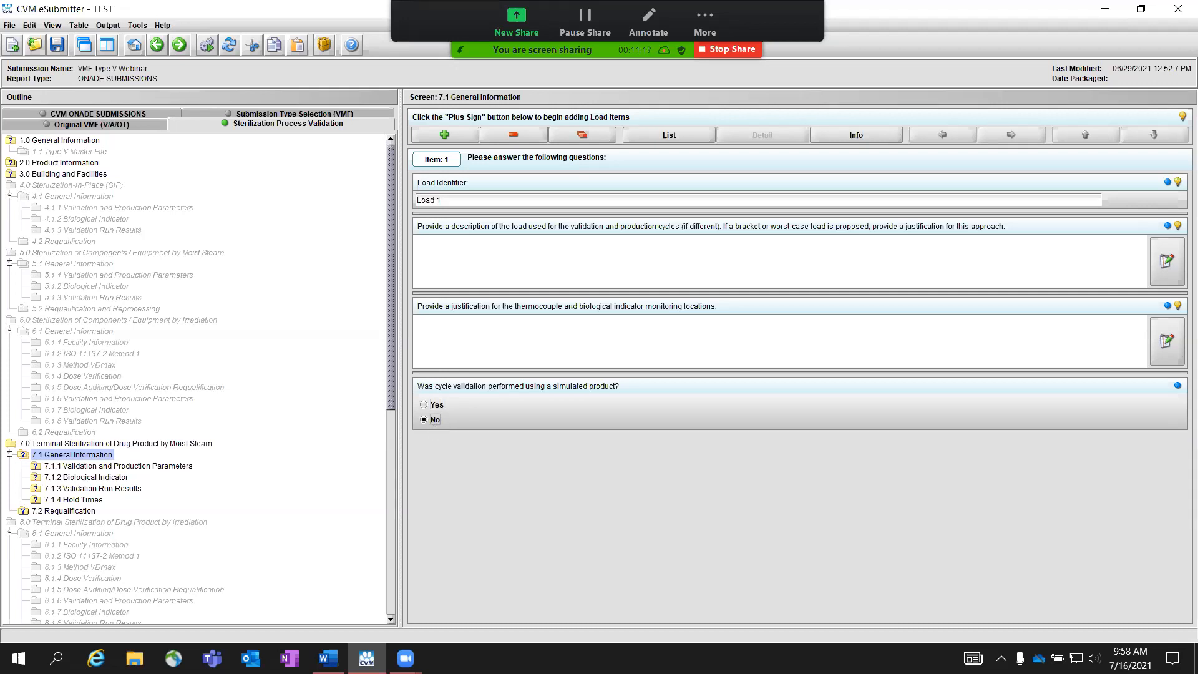
key("alt+Tab")
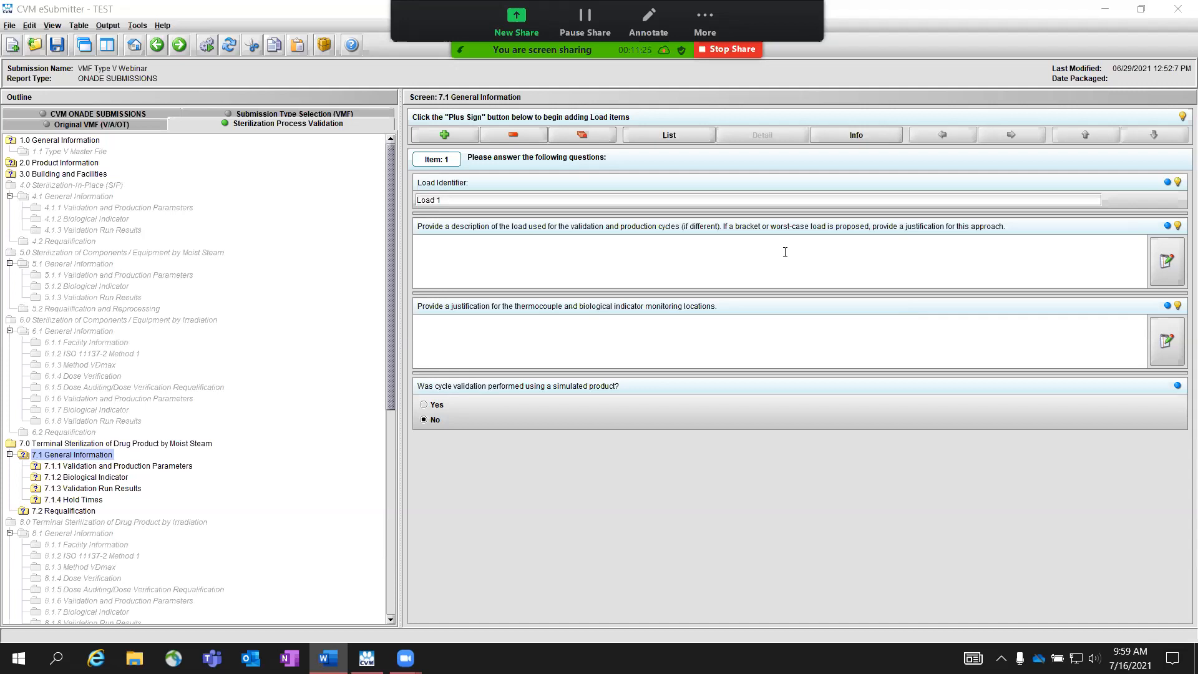
Step: Add a second load item and enter Load 2 as its load identifier
left_click(465, 139)
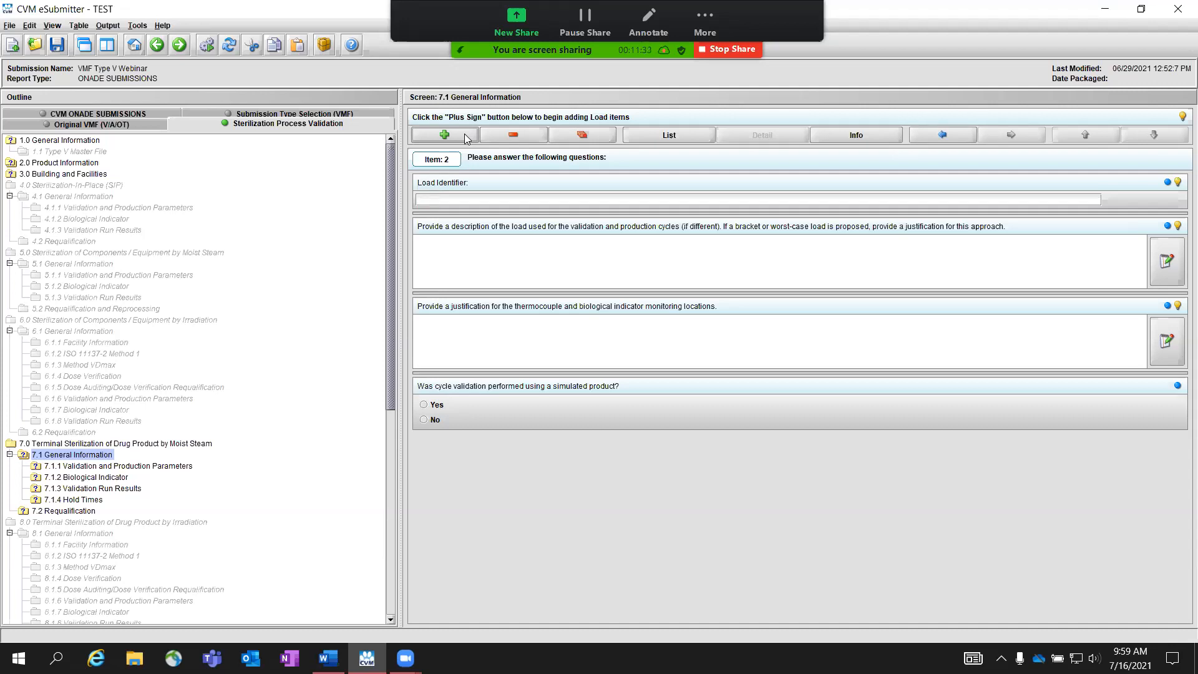
left_click(476, 199)
type("Load 2")
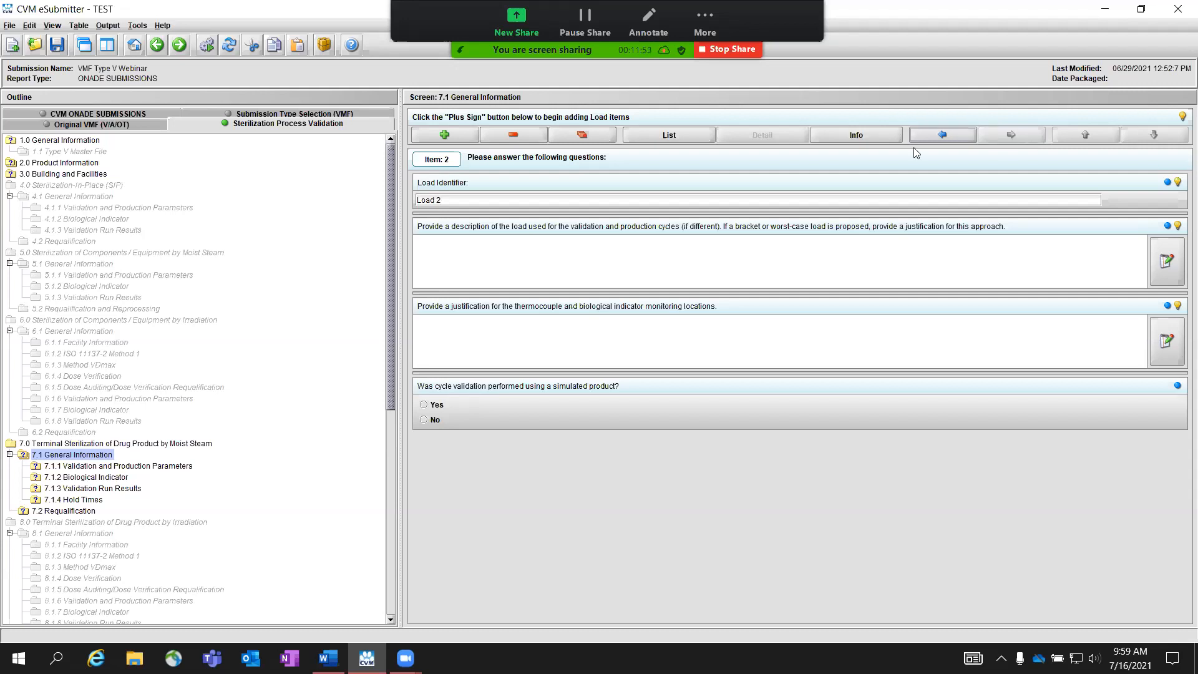
Step: Show the list of load items and request deletion of all items, declining the confirmation
left_click(684, 135)
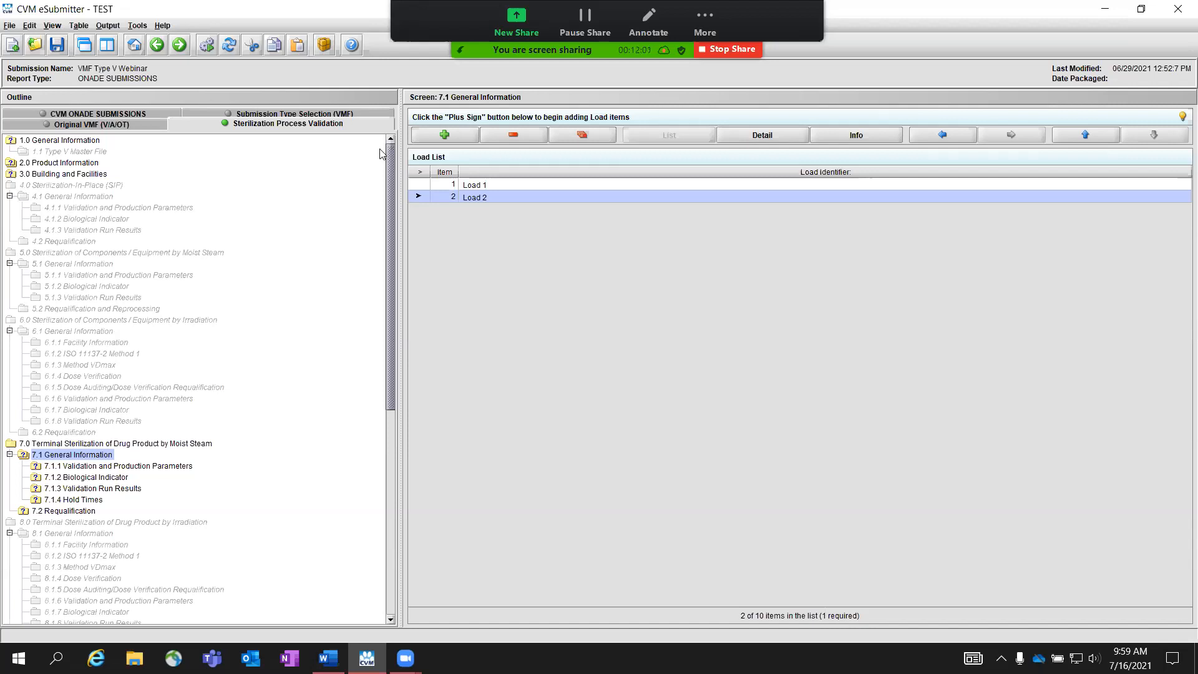
left_click(591, 133)
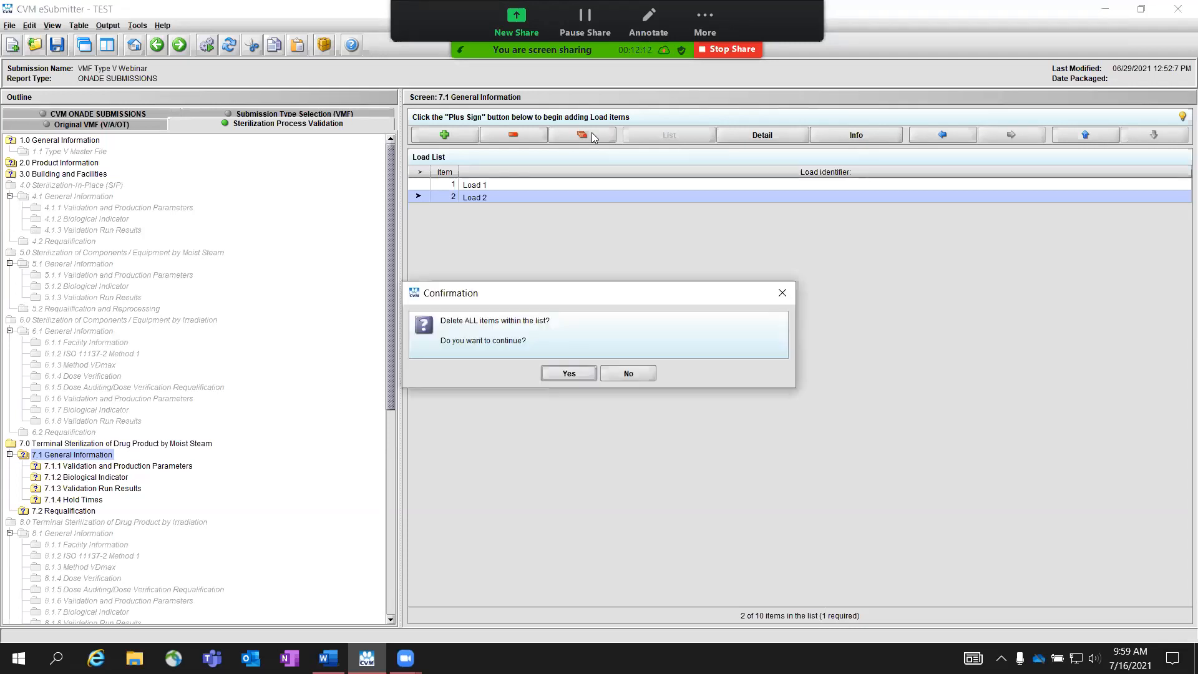
left_click(634, 378)
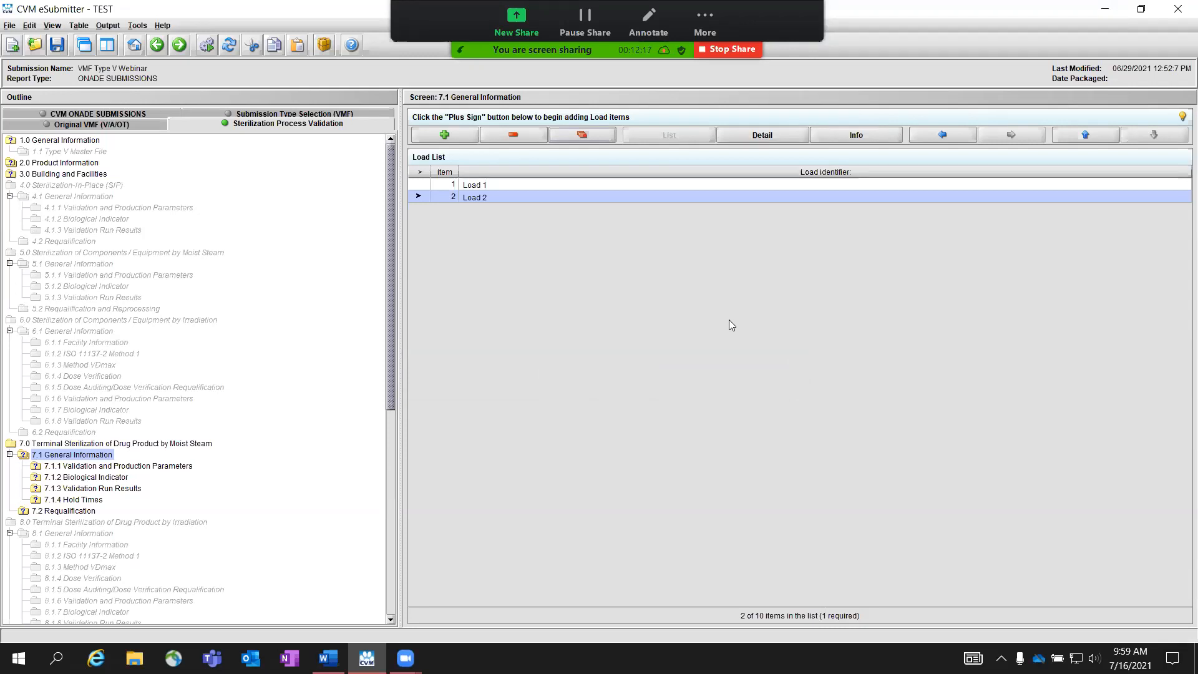
Step: Move Load 2 up and back down in the load list, view the screen's instructions and return to the list
left_click(1083, 136)
left_click(1161, 135)
left_click(1109, 139)
left_click(1160, 136)
left_click(870, 136)
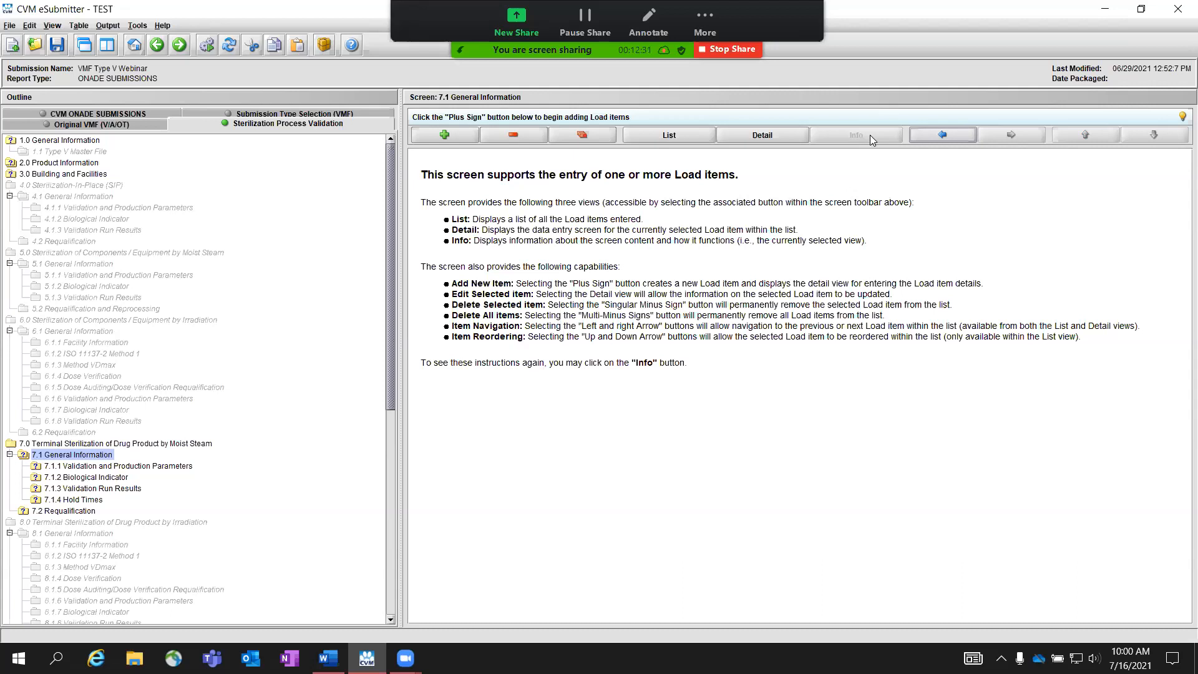
left_click(672, 136)
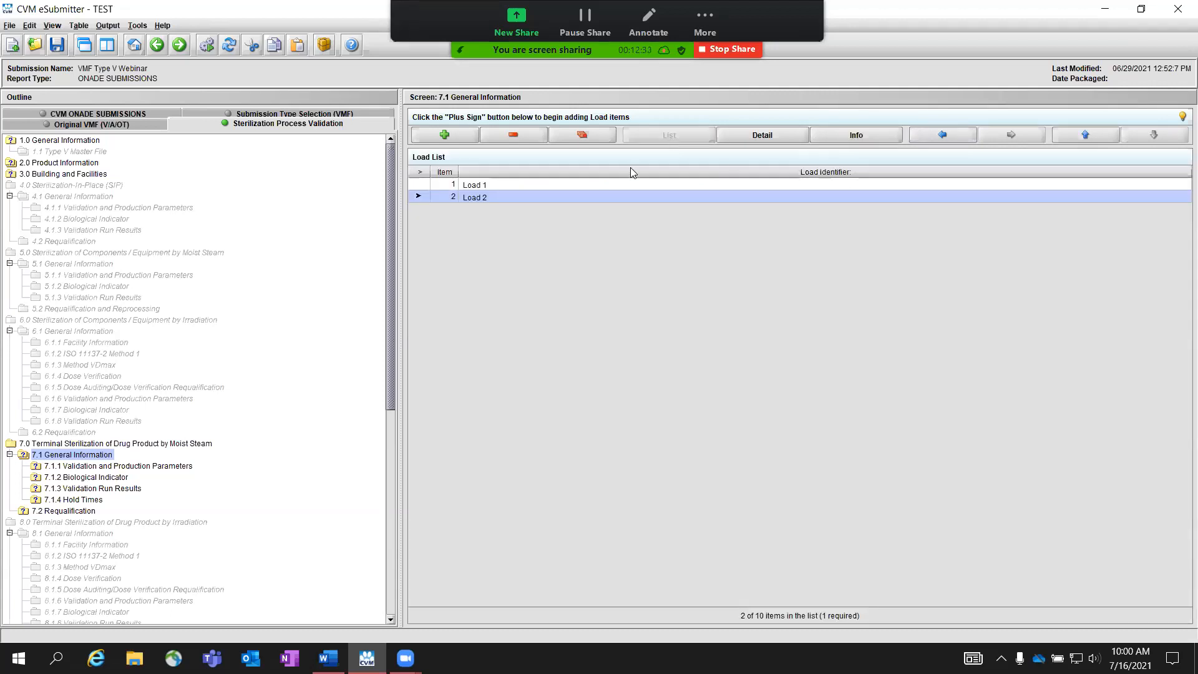
Step: Select Load 1 in the load list and advance to the 7.1.1 Validation and Production Parameters screen
left_click(583, 186)
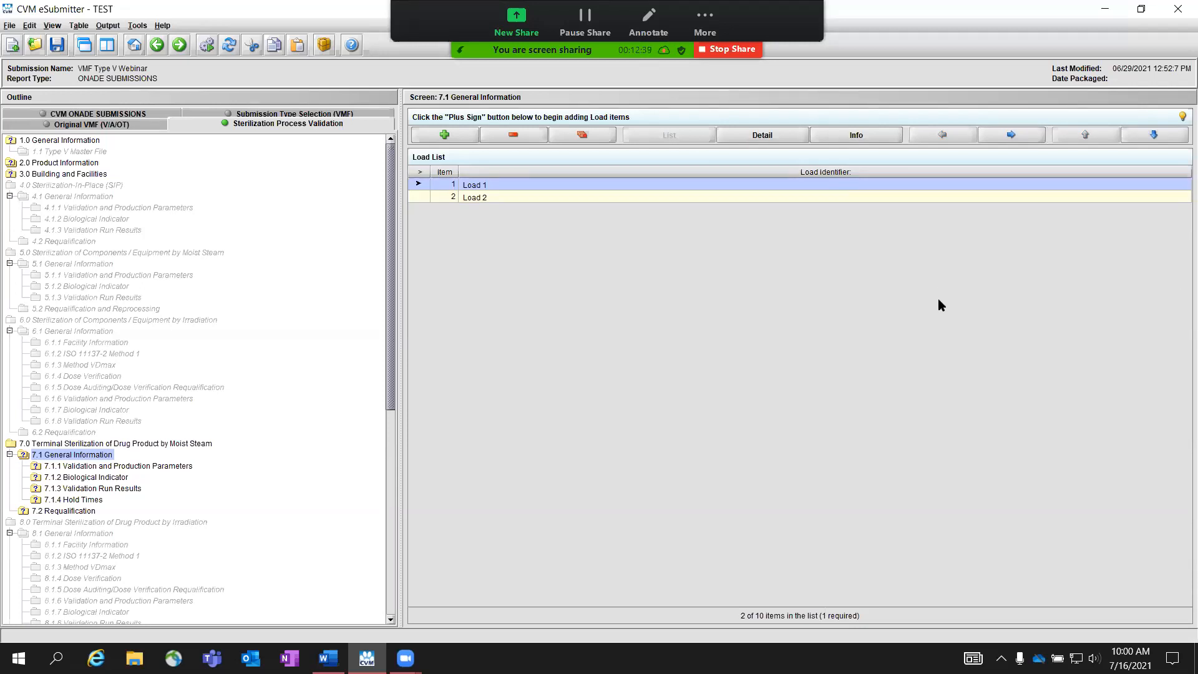
left_click(179, 45)
key("alt+Tab")
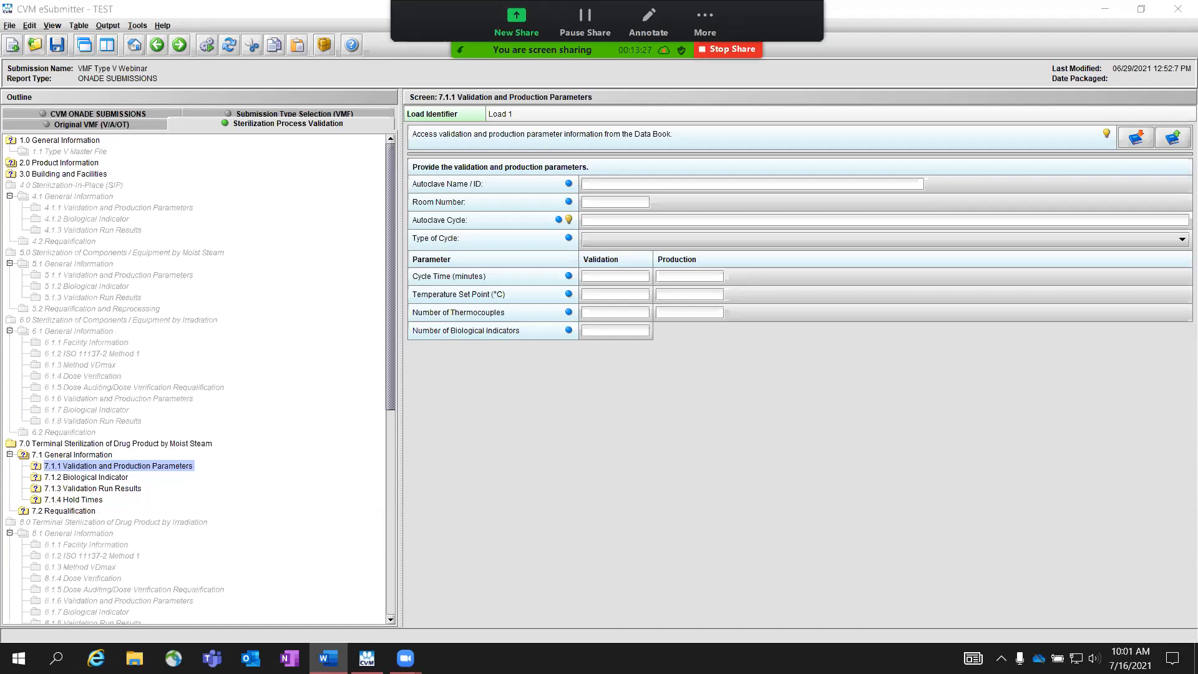
Step: Set the Type of Cycle for Load 1 to Bioburden, checking the other available cycle option
left_click(744, 236)
left_click(687, 269)
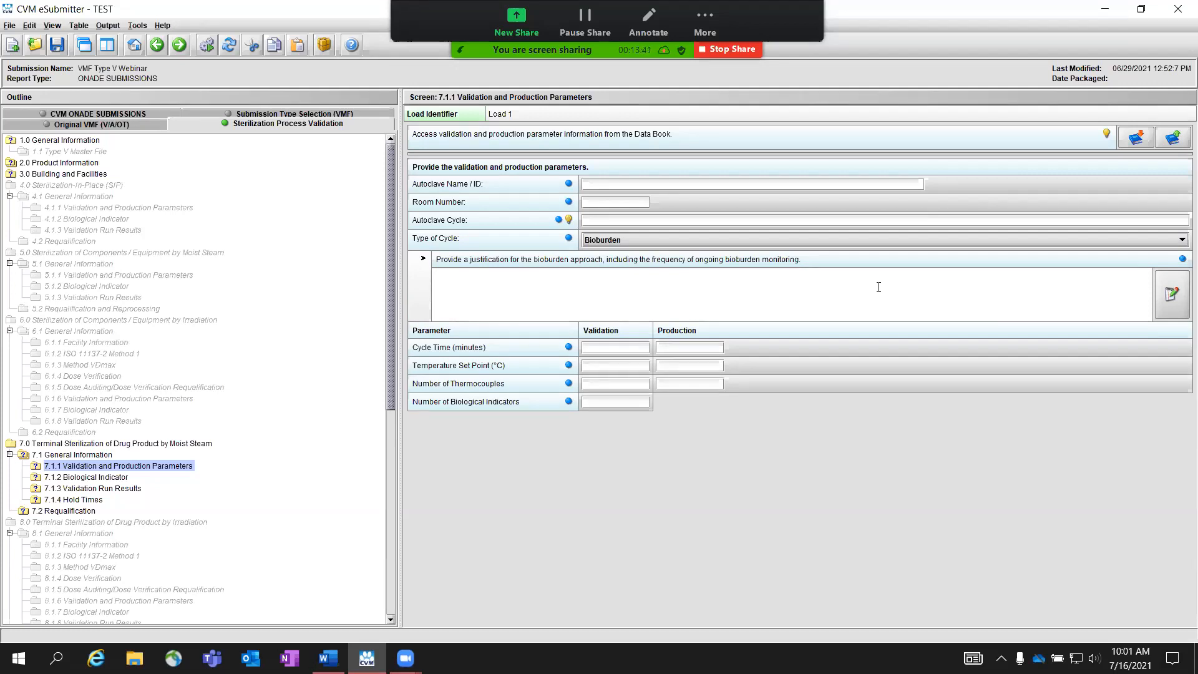
left_click(890, 241)
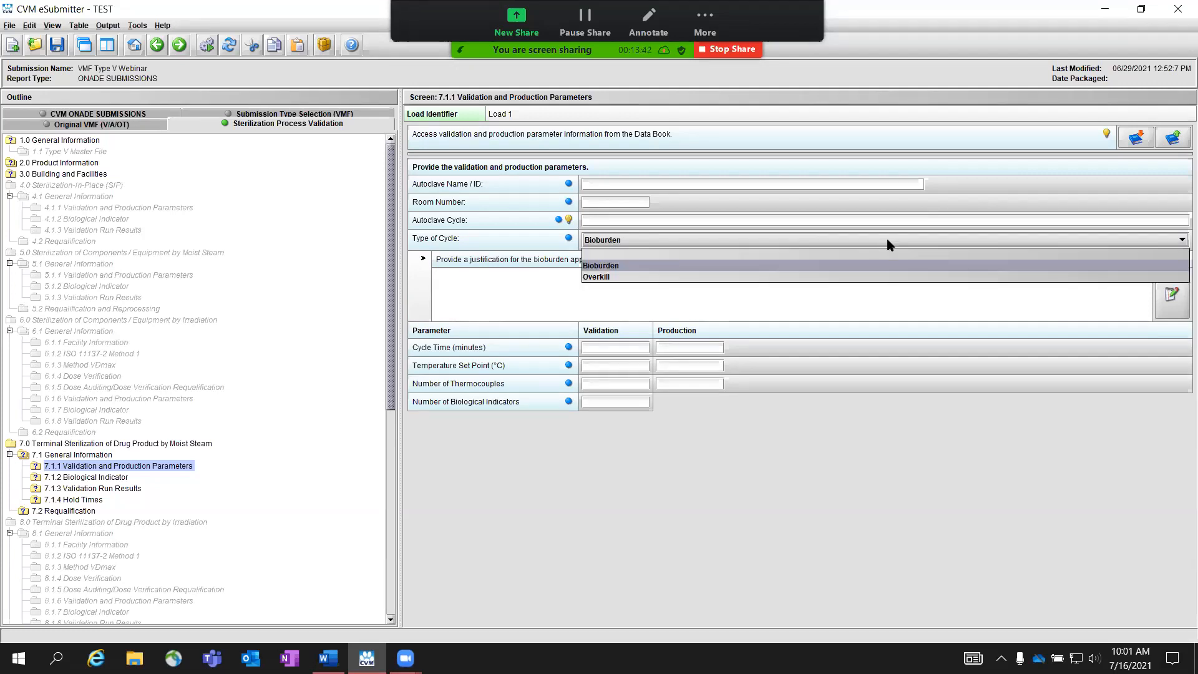
left_click(784, 283)
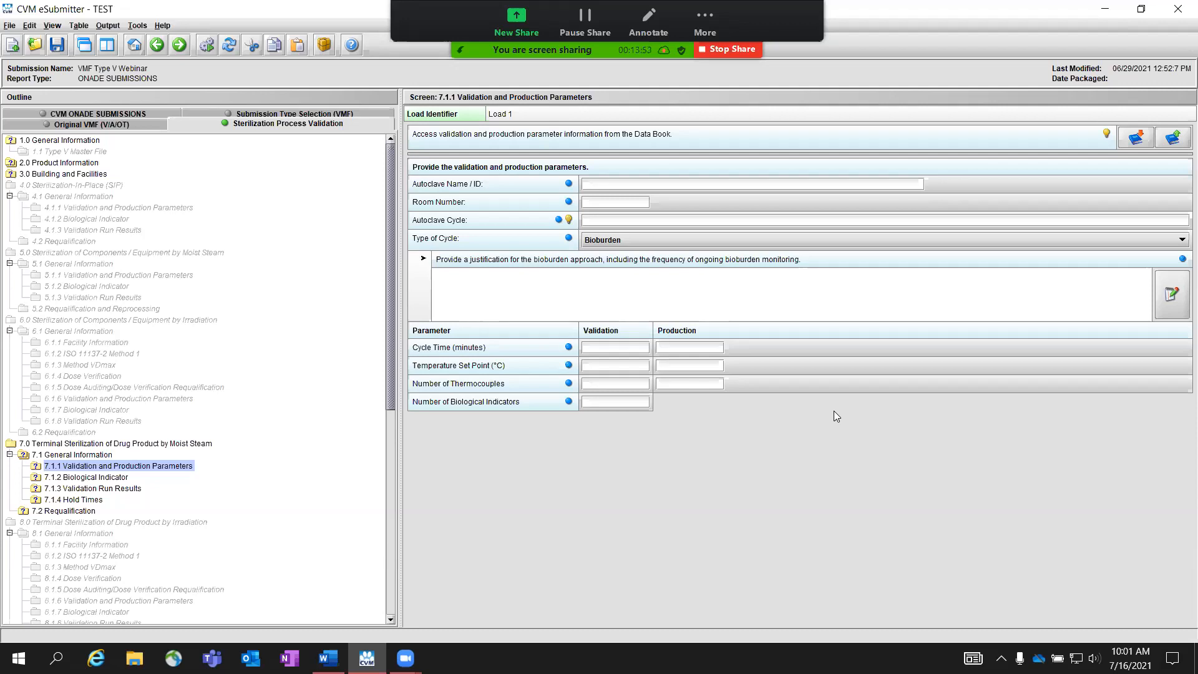
key("alt+Tab")
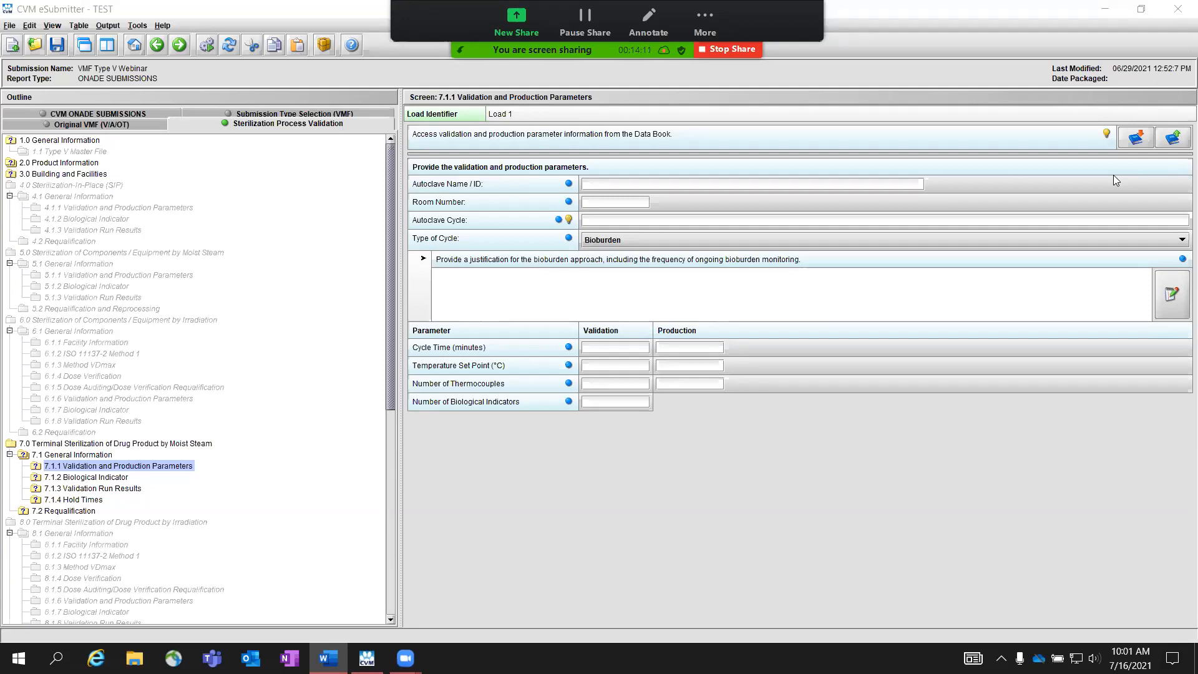
Step: Start saving Load 1's validation and production parameters to the Data Book and view the hint about the identifying name
left_click(1167, 140)
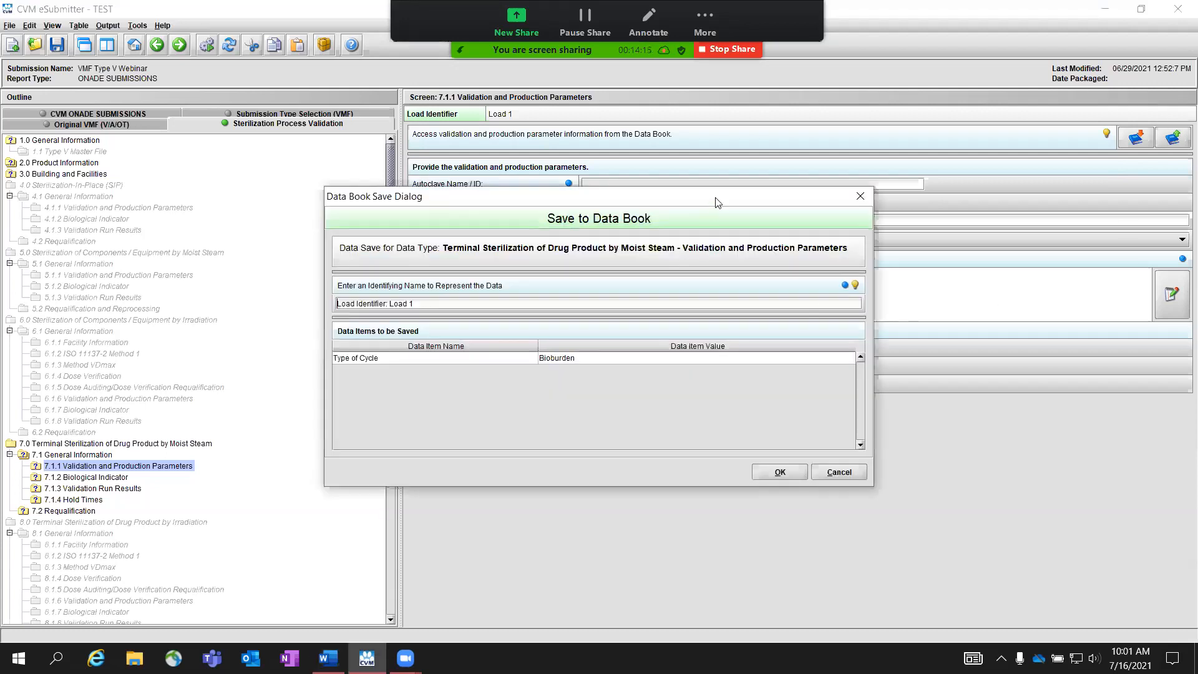
left_click_drag(729, 197, 872, 141)
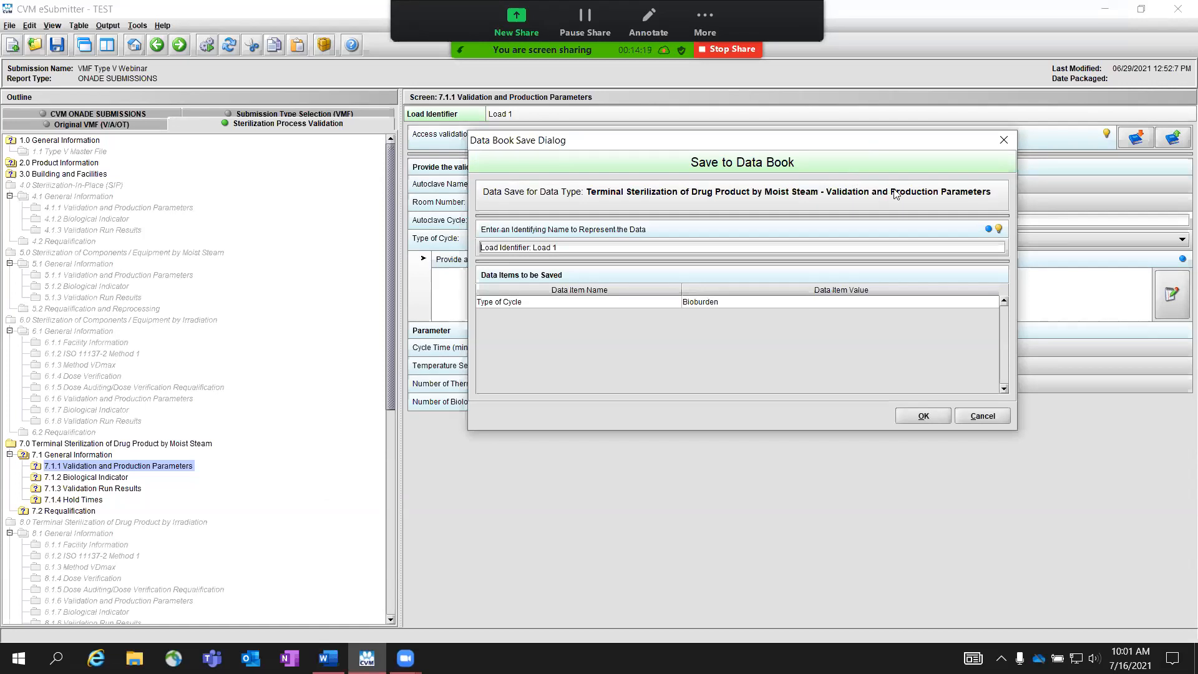
left_click(999, 229)
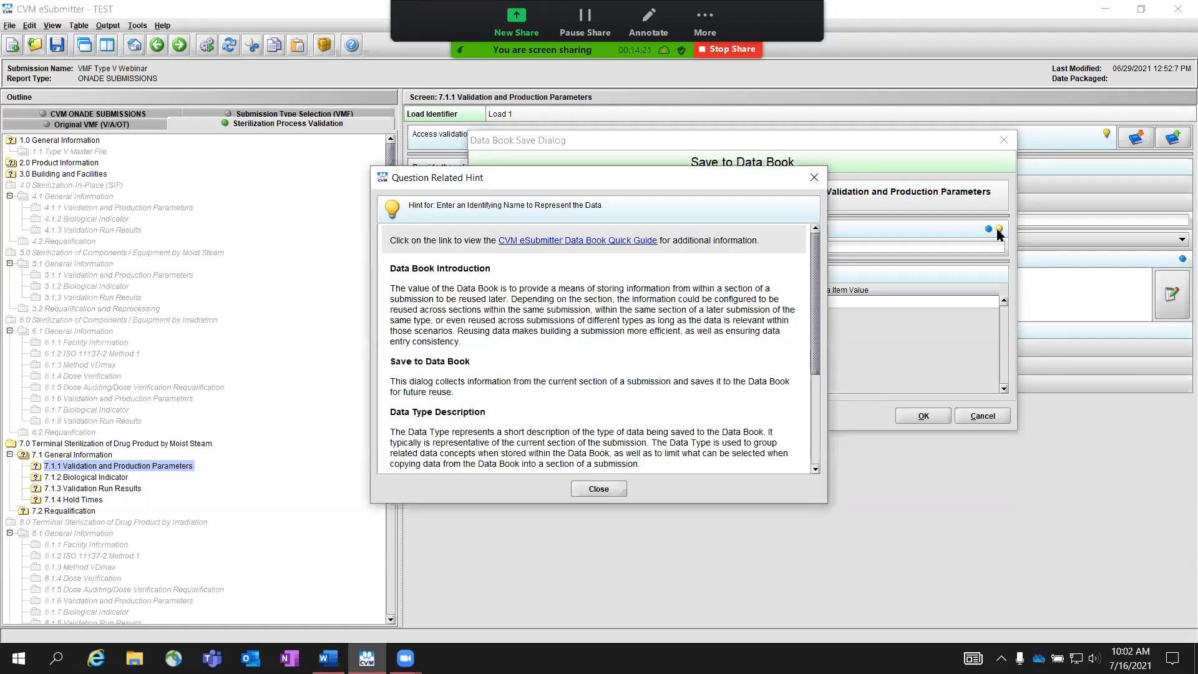
left_click(603, 490)
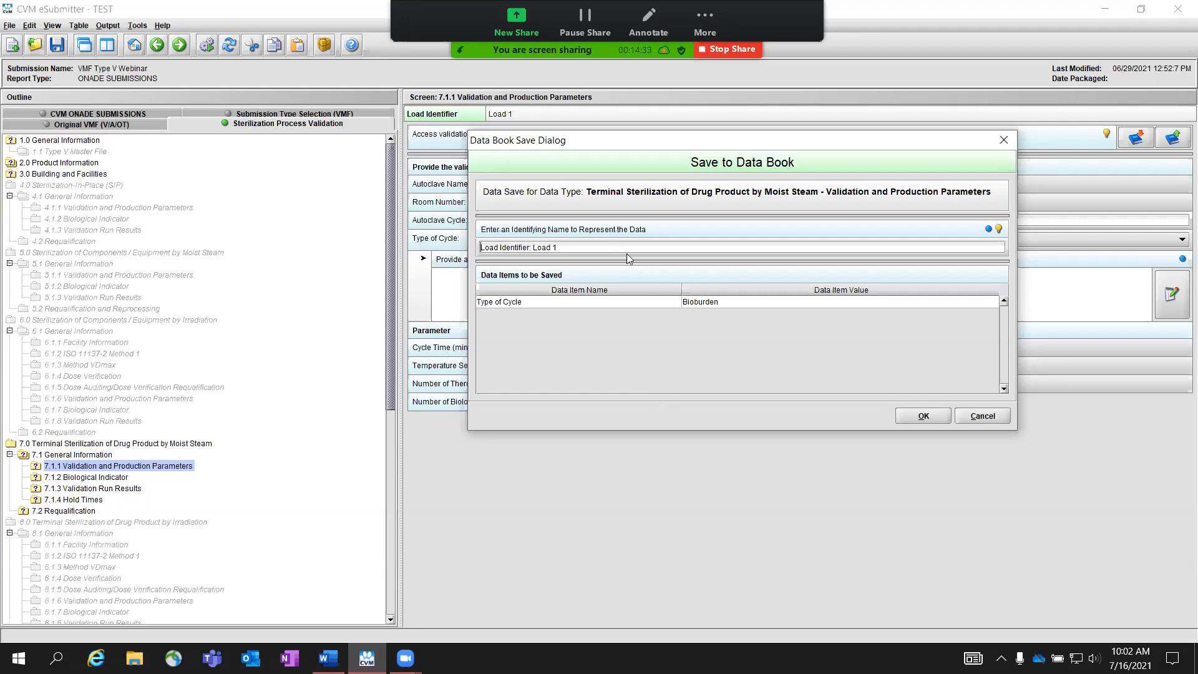
Step: Save the parameters to the Data Book under the identifying name "Load 1 test"
left_click(938, 416)
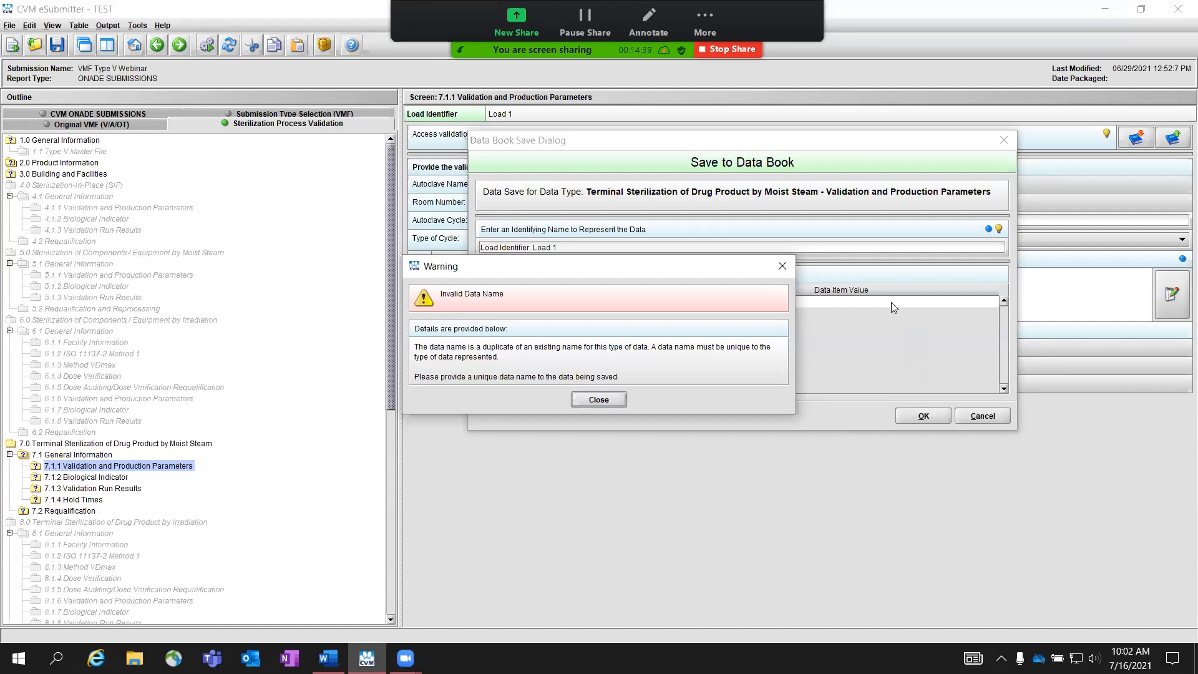
left_click(599, 401)
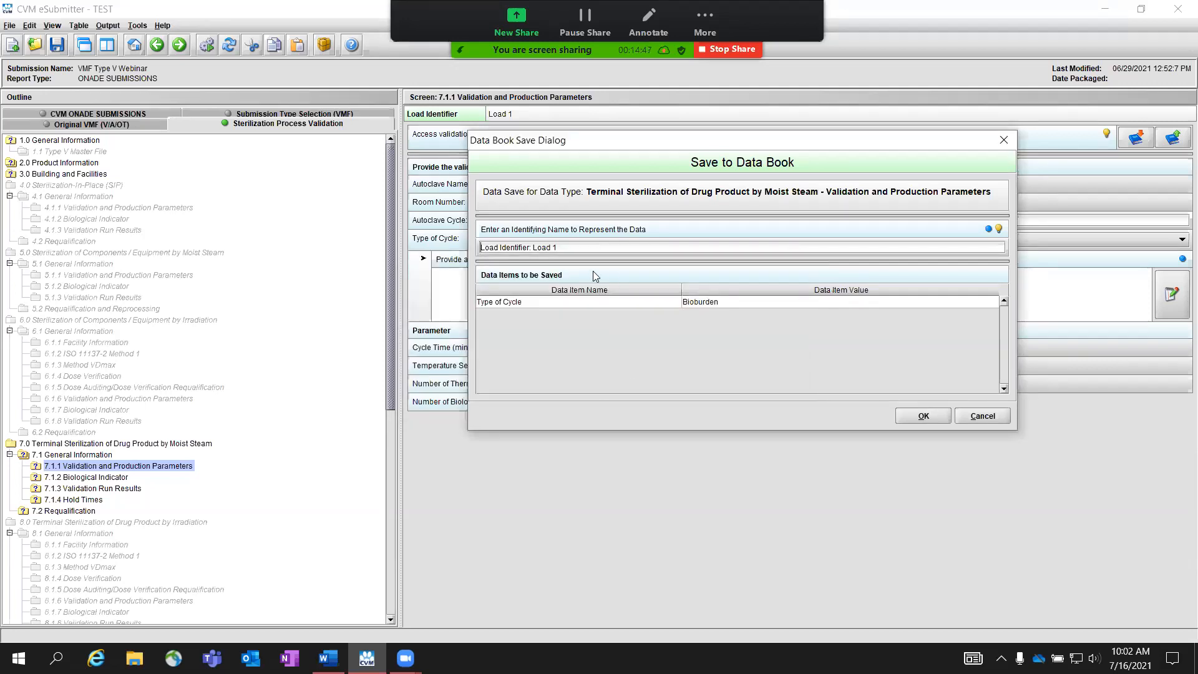
triple_click(568, 250)
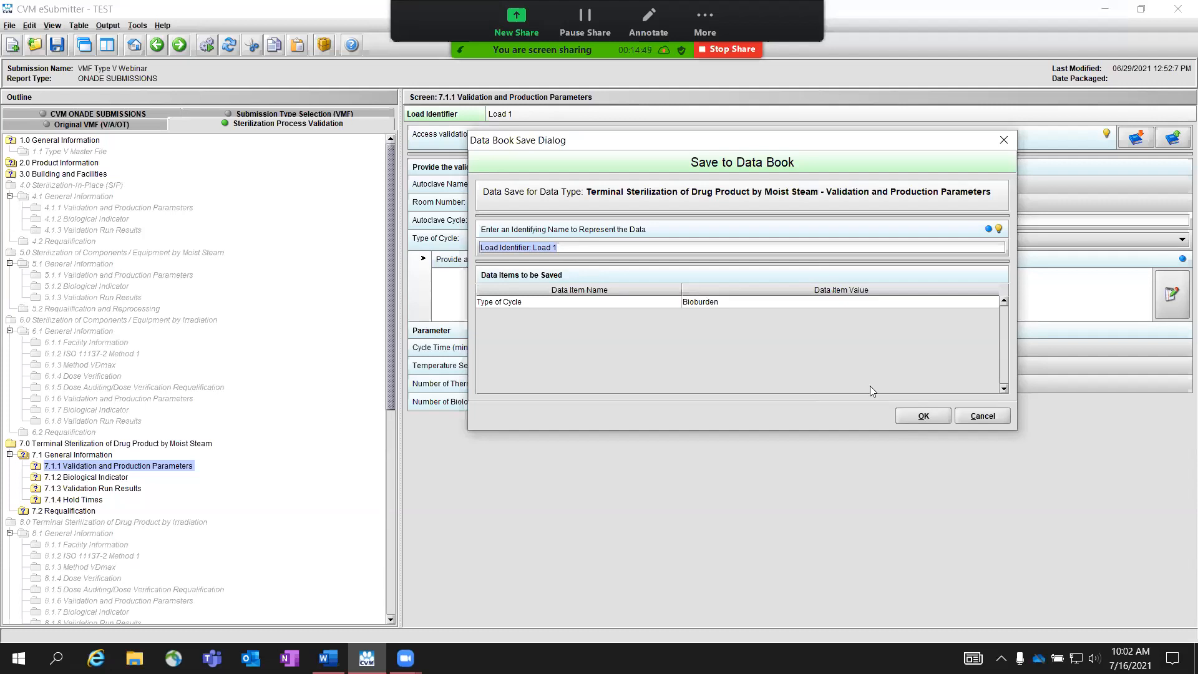
left_click(926, 415)
left_click(624, 400)
type("Load 1 test")
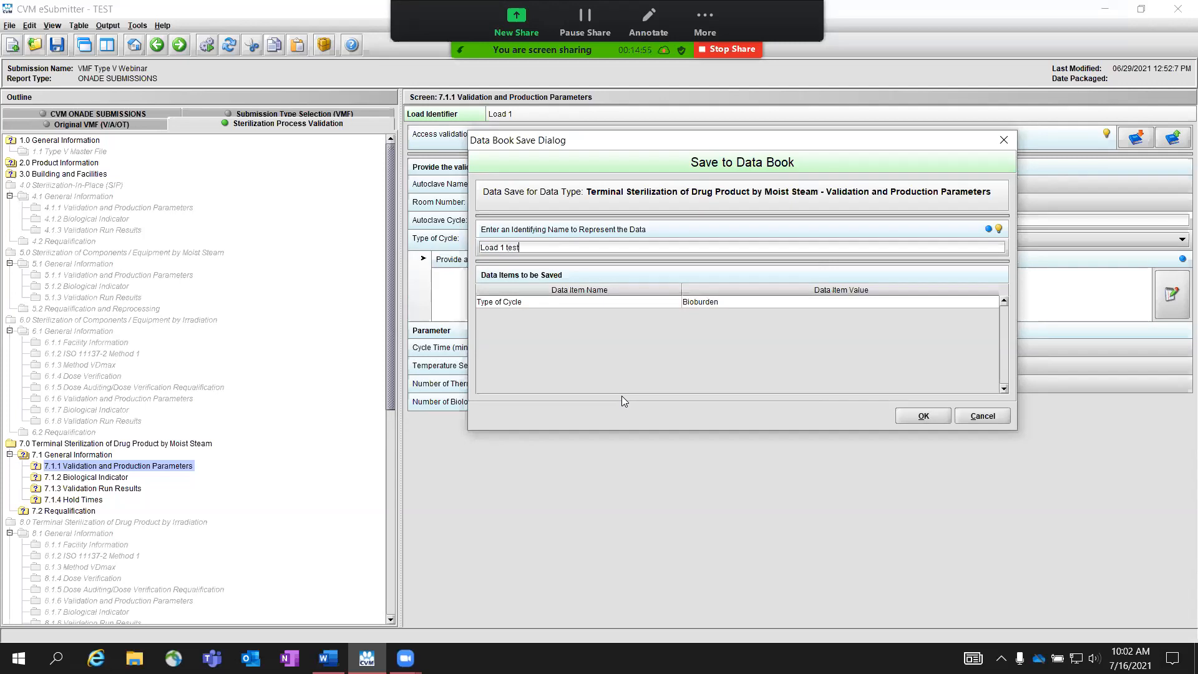
left_click(924, 416)
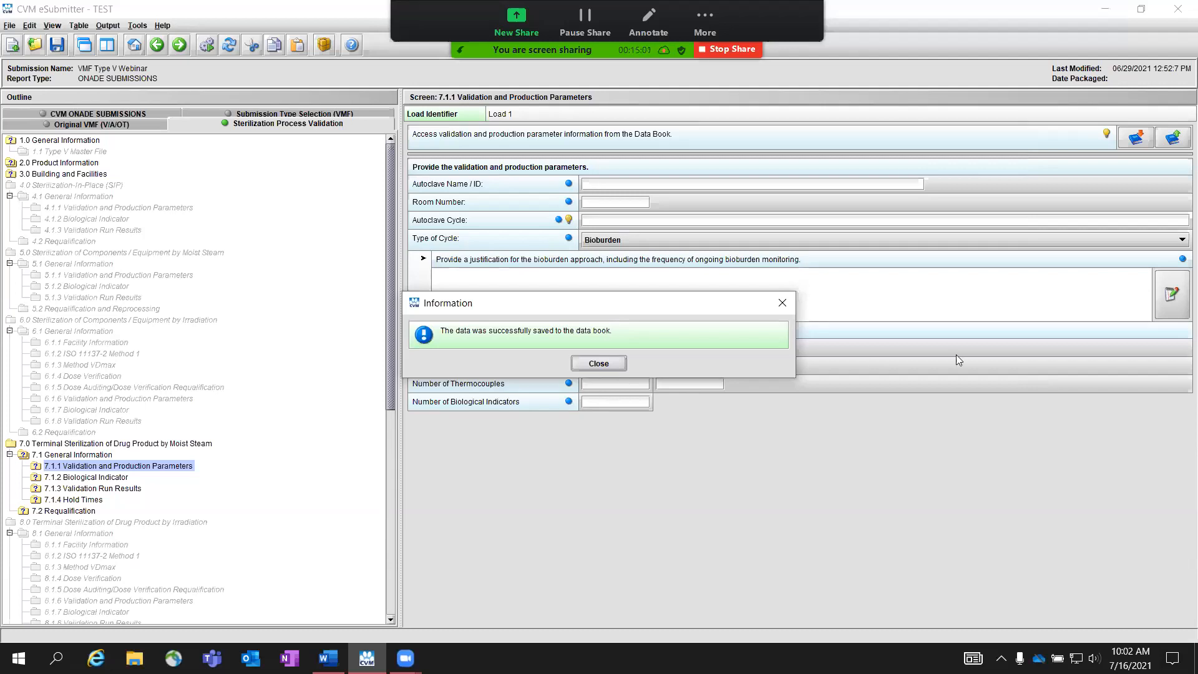
left_click(620, 363)
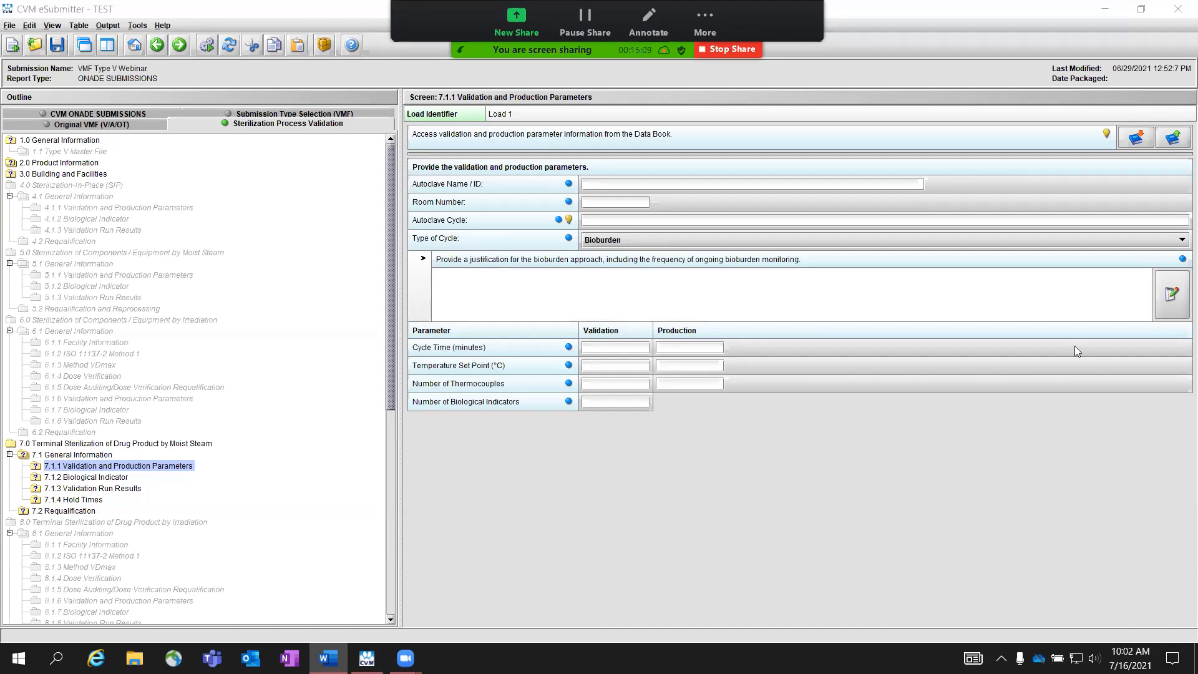
Step: Open the Data Book selection for these parameters and check the edit and delete options for Load 1 test, cancelling both
left_click(1134, 139)
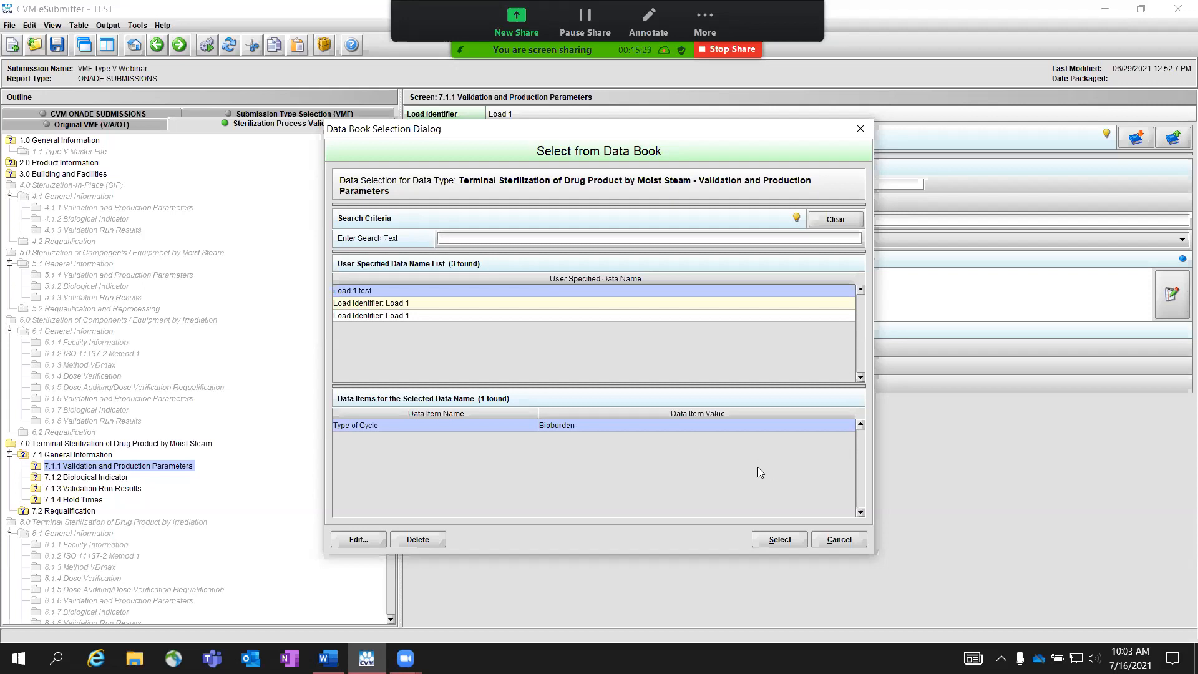
left_click(358, 539)
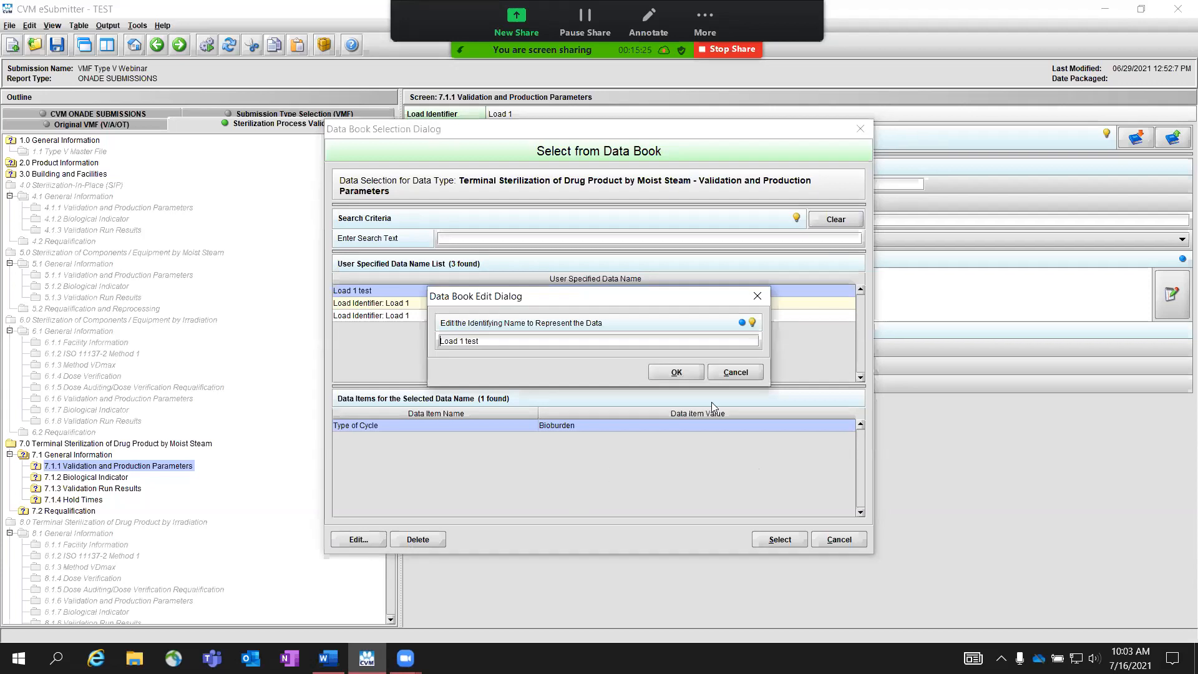
left_click(728, 372)
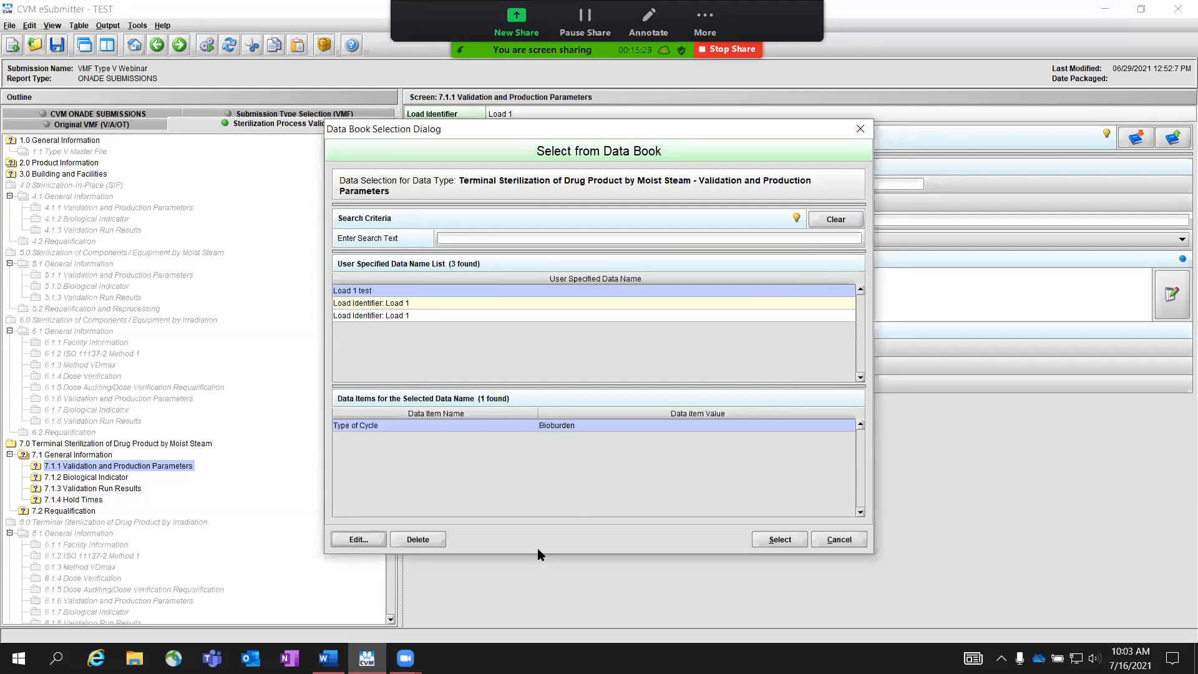
left_click(437, 539)
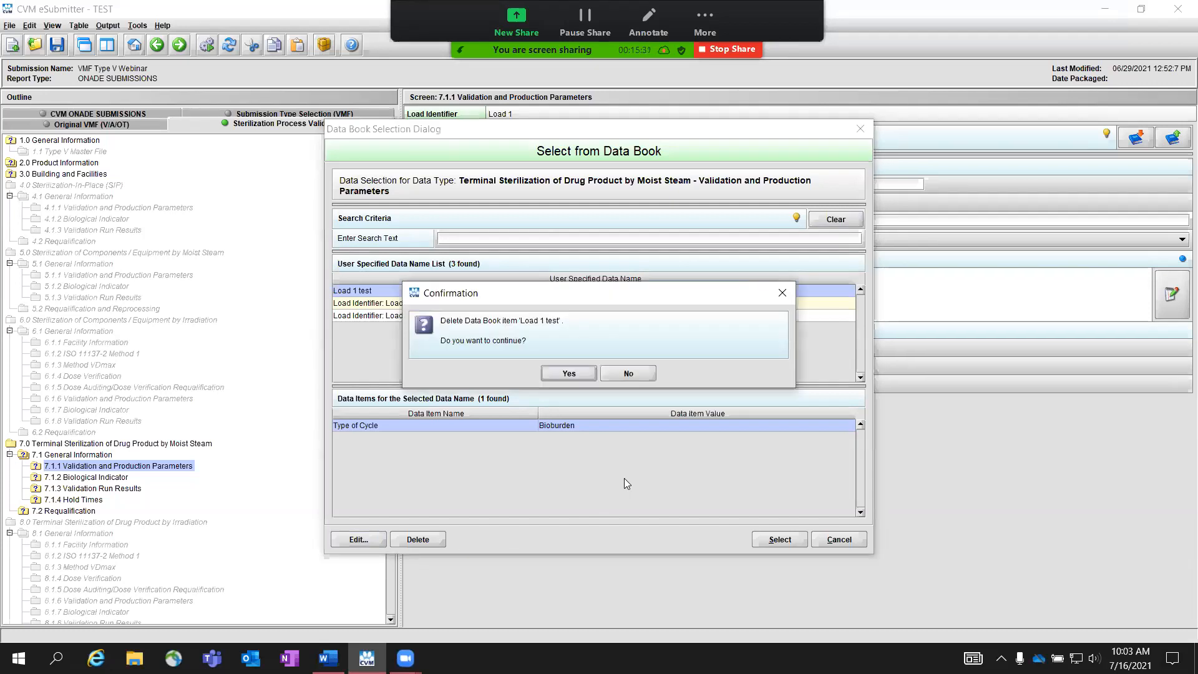
left_click(643, 376)
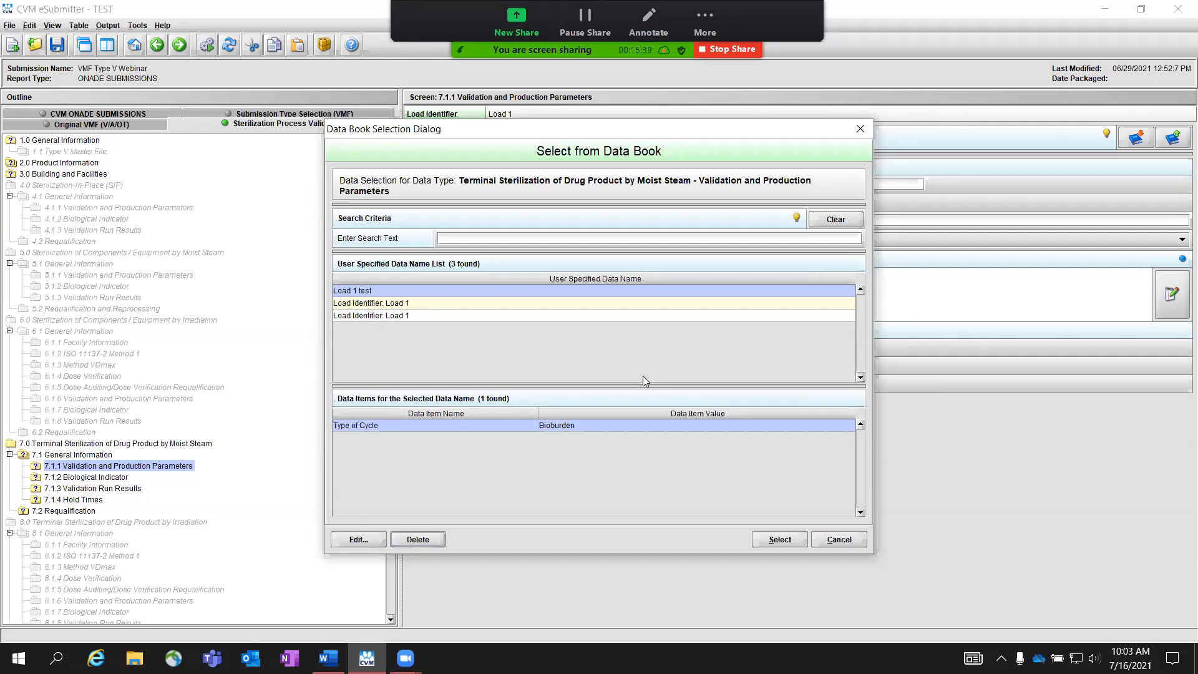
Step: Copy the first "Load Identifier: Load 1" Data Book entry, with cycle type Overkill, into Load 1's validation and production parameters
left_click(424, 303)
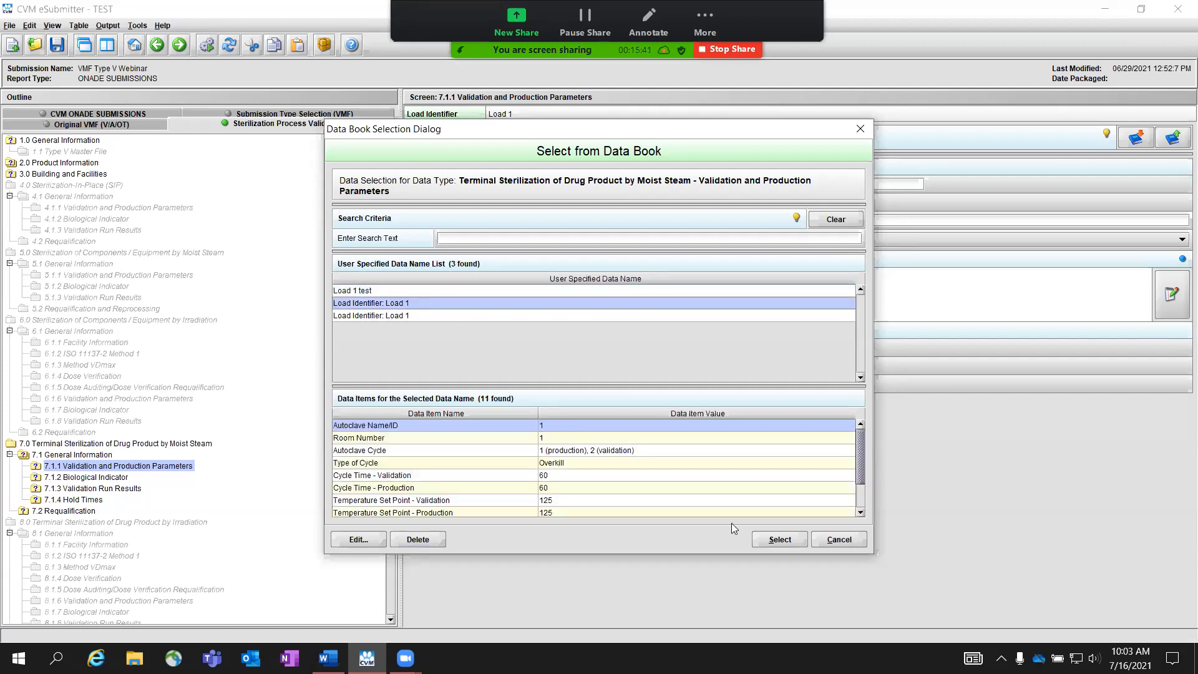
left_click(780, 540)
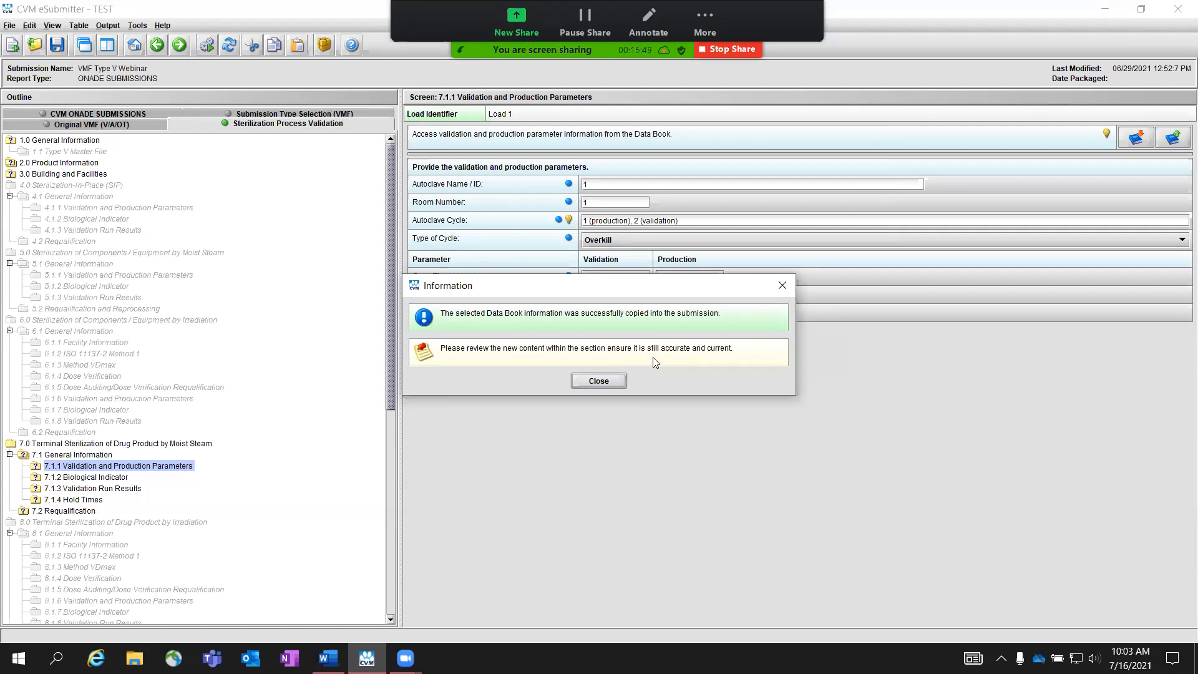
left_click(597, 381)
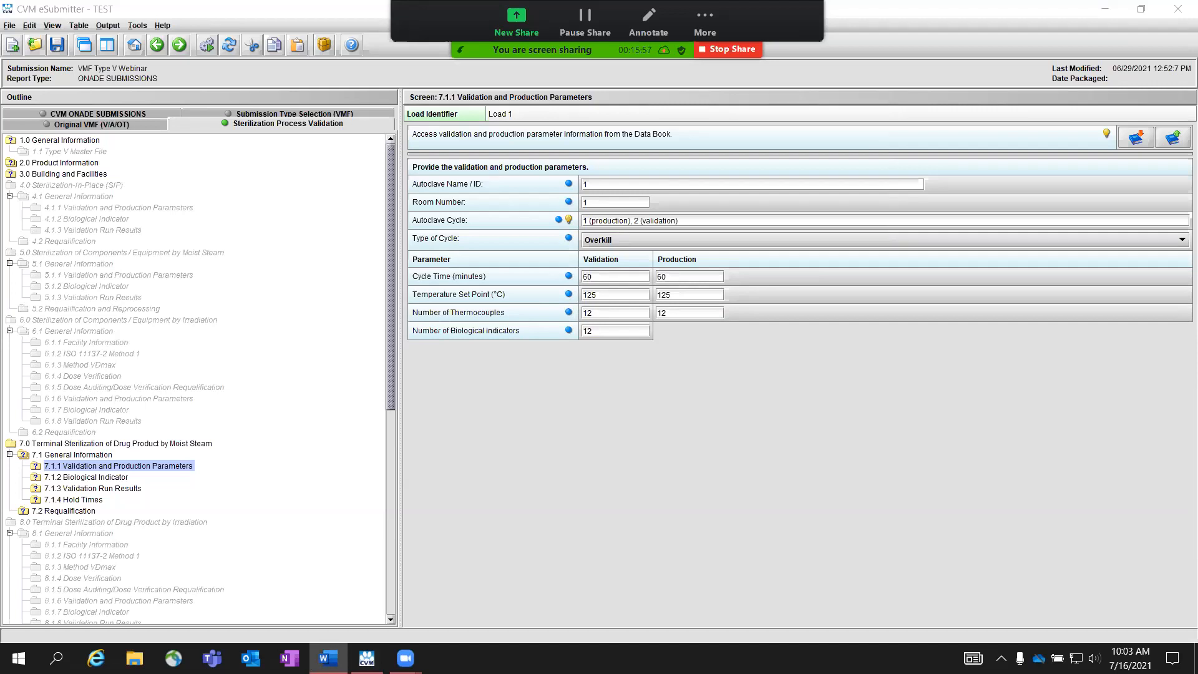
Step: In section 7.1.2, set Load 1's biological indicator type to Spore Suspension and its source to In-house, trying Commercial first
left_click(180, 44)
key("alt+Tab")
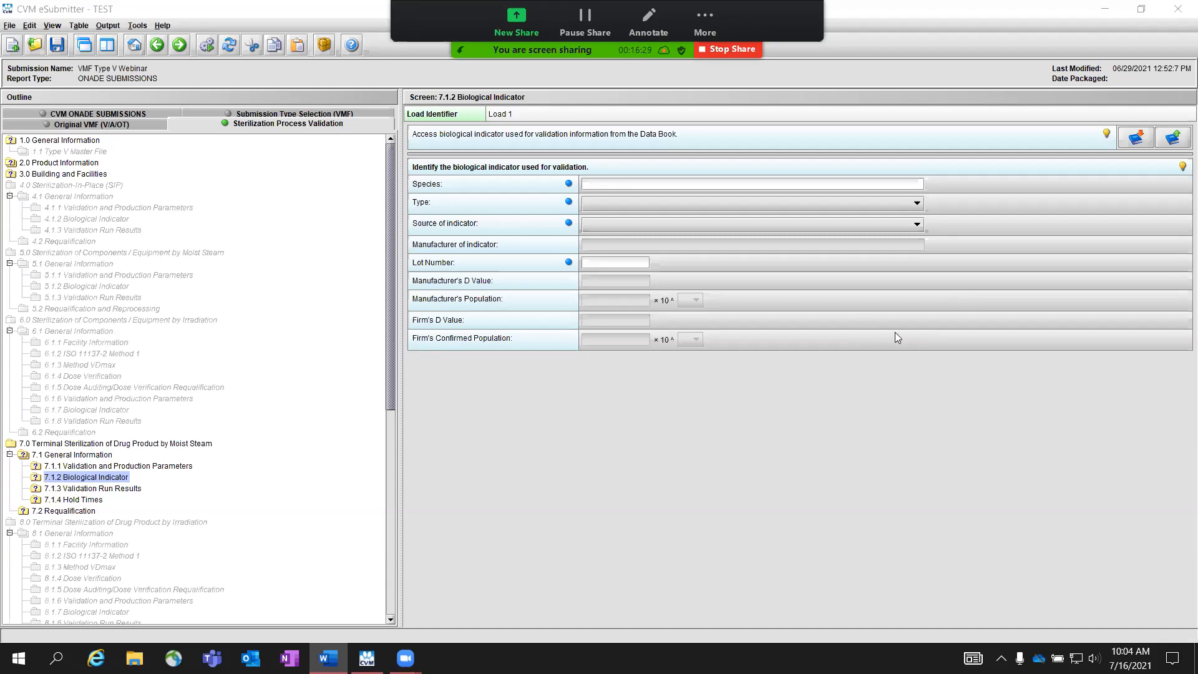
left_click(728, 208)
left_click(685, 230)
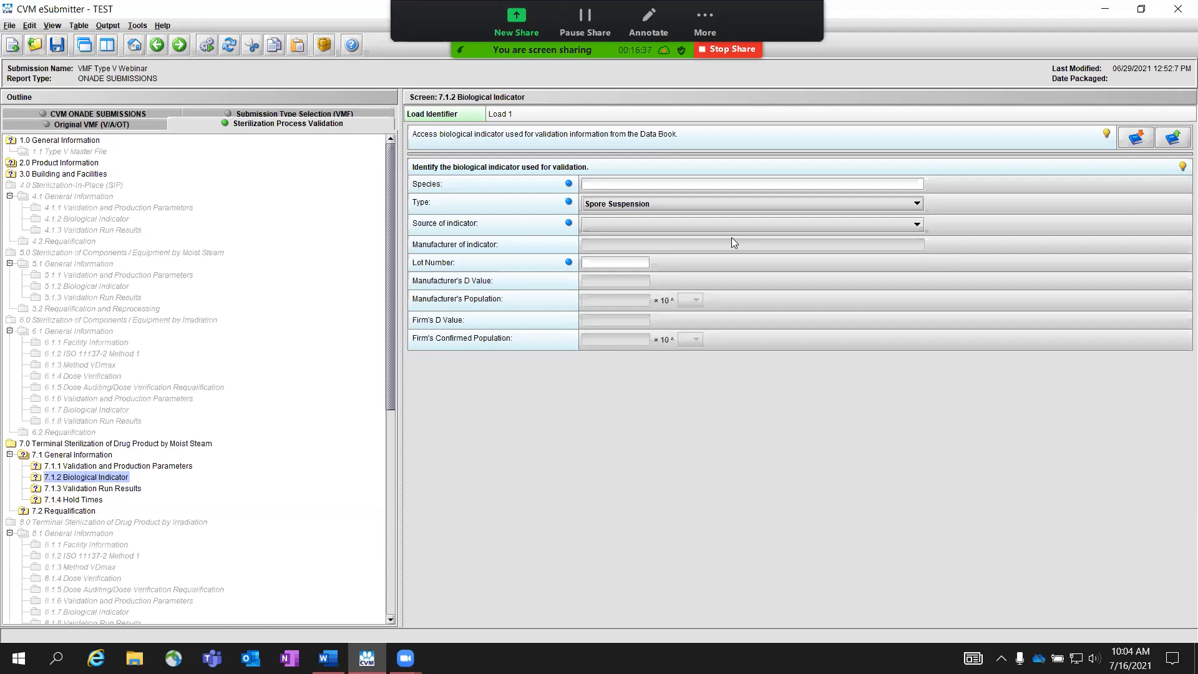
left_click(707, 223)
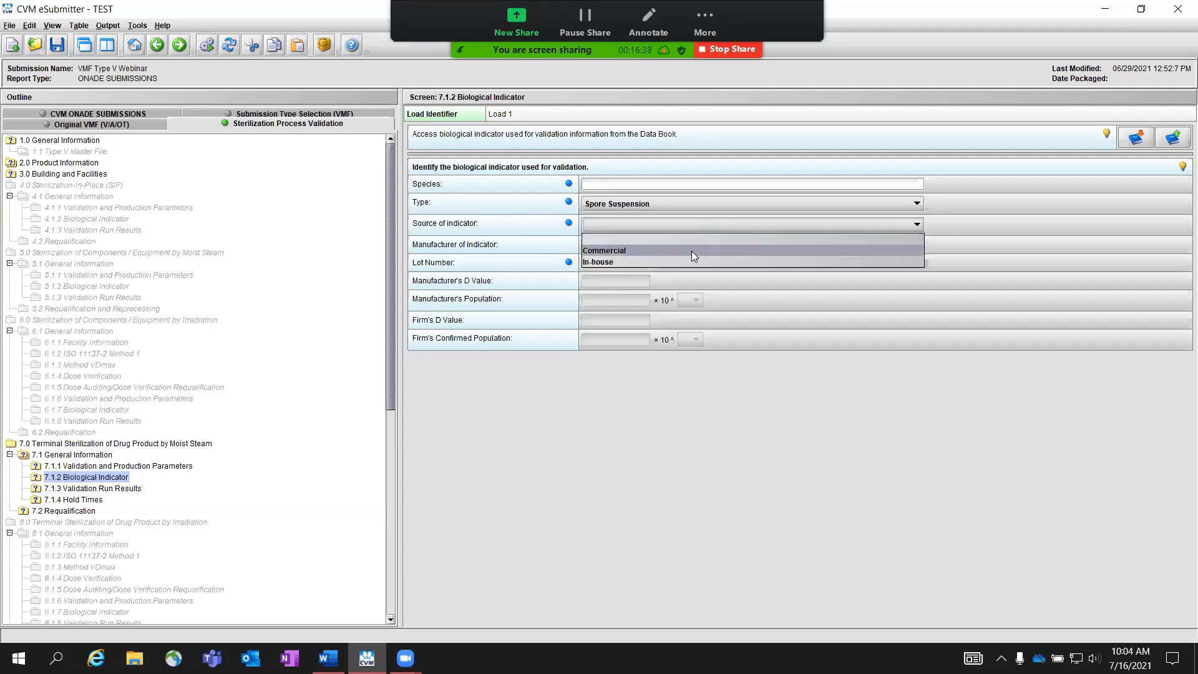
left_click(692, 250)
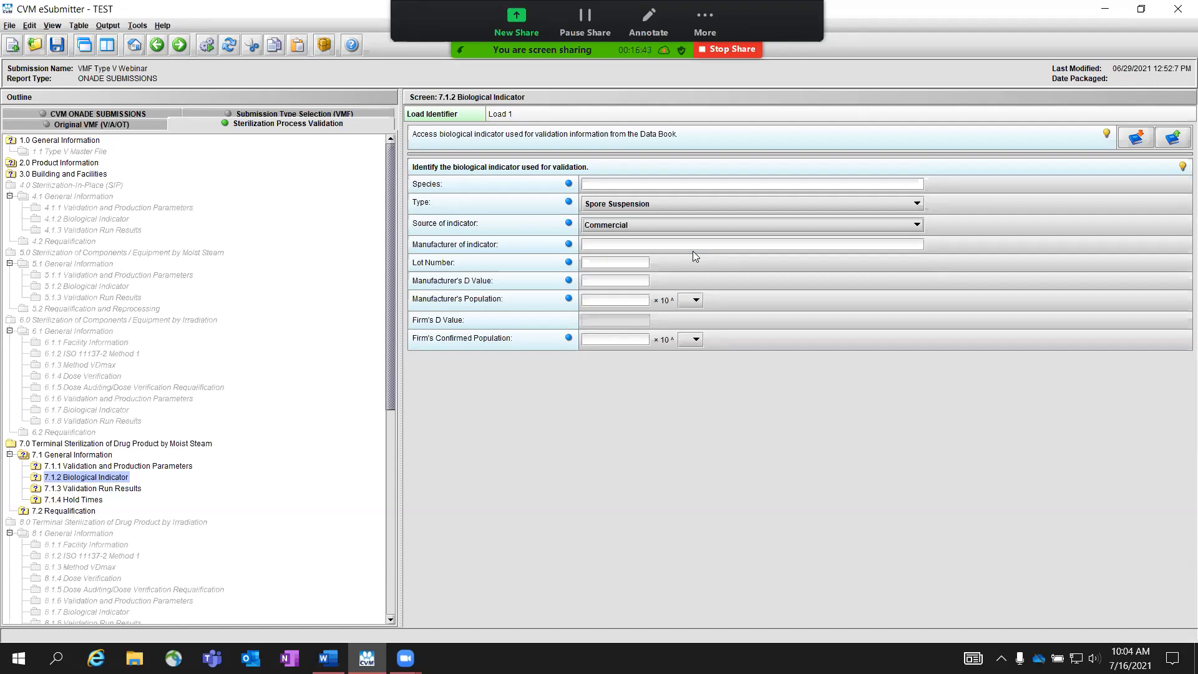
left_click(688, 224)
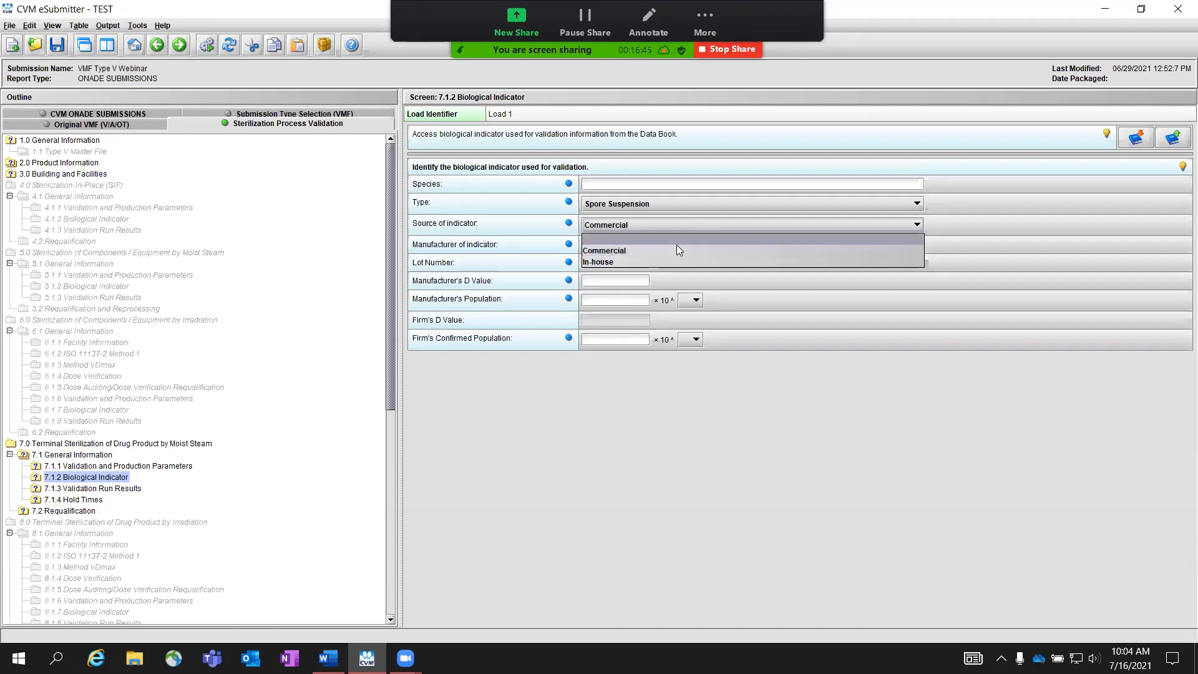
left_click(656, 261)
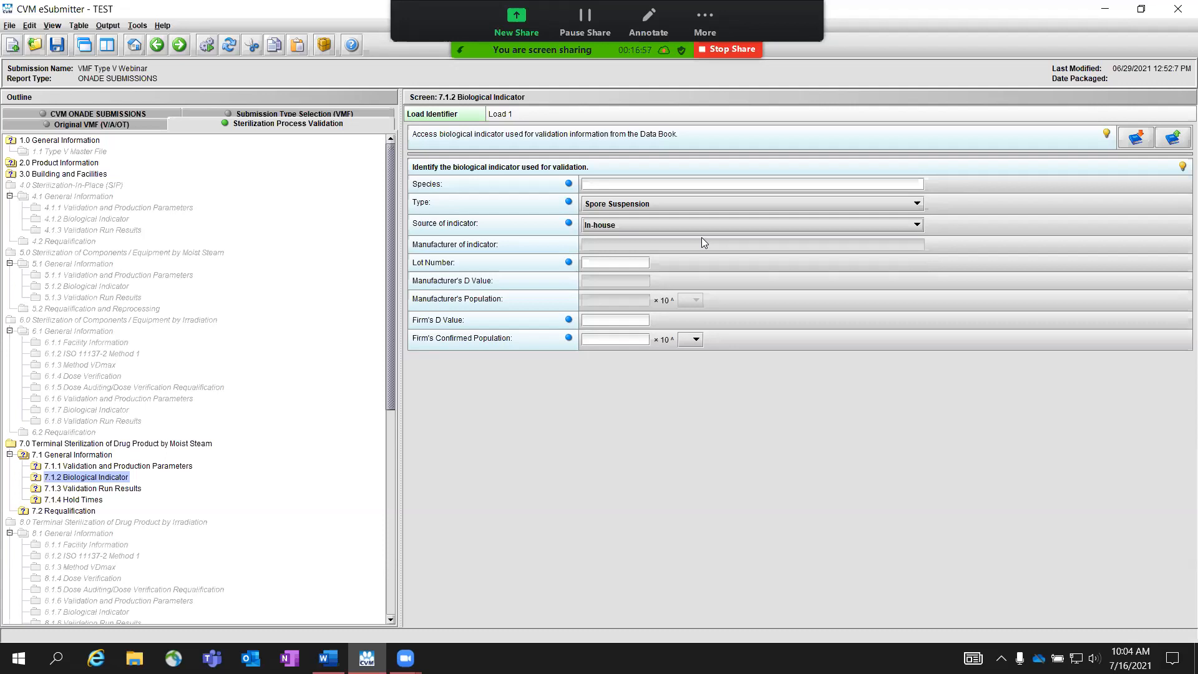
Step: Save the biological indicator data to the Data Book under the identifying name "Load 1 test", viewing the naming hint before saving
left_click(1172, 140)
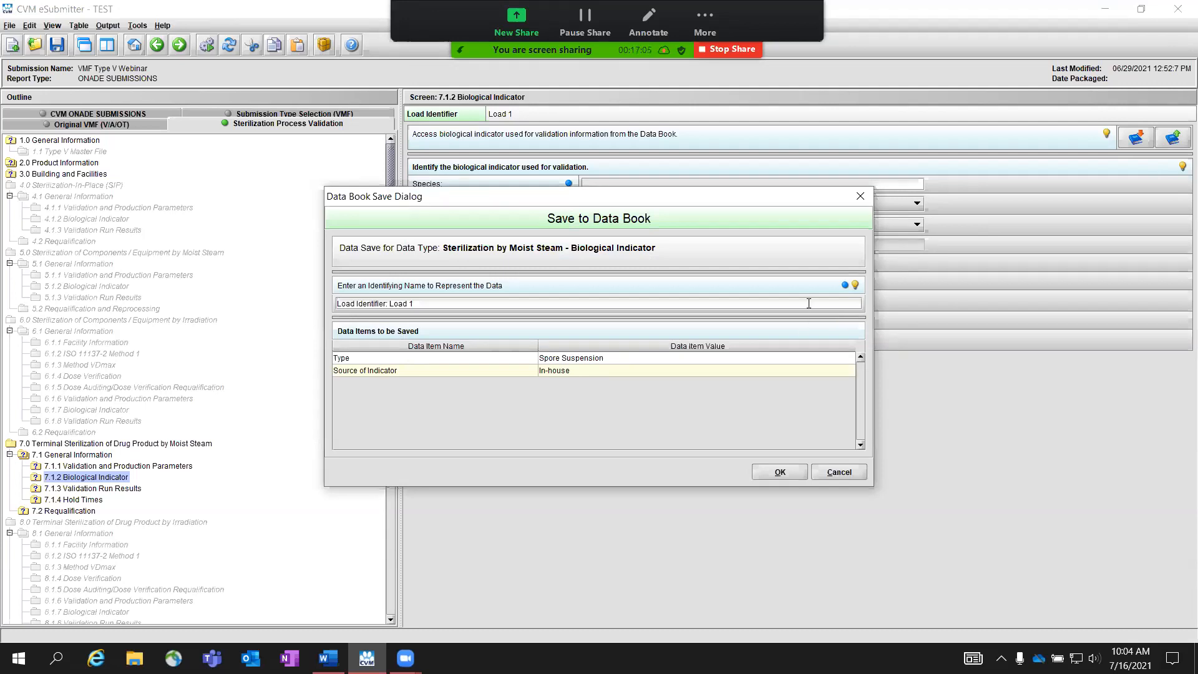
left_click(855, 285)
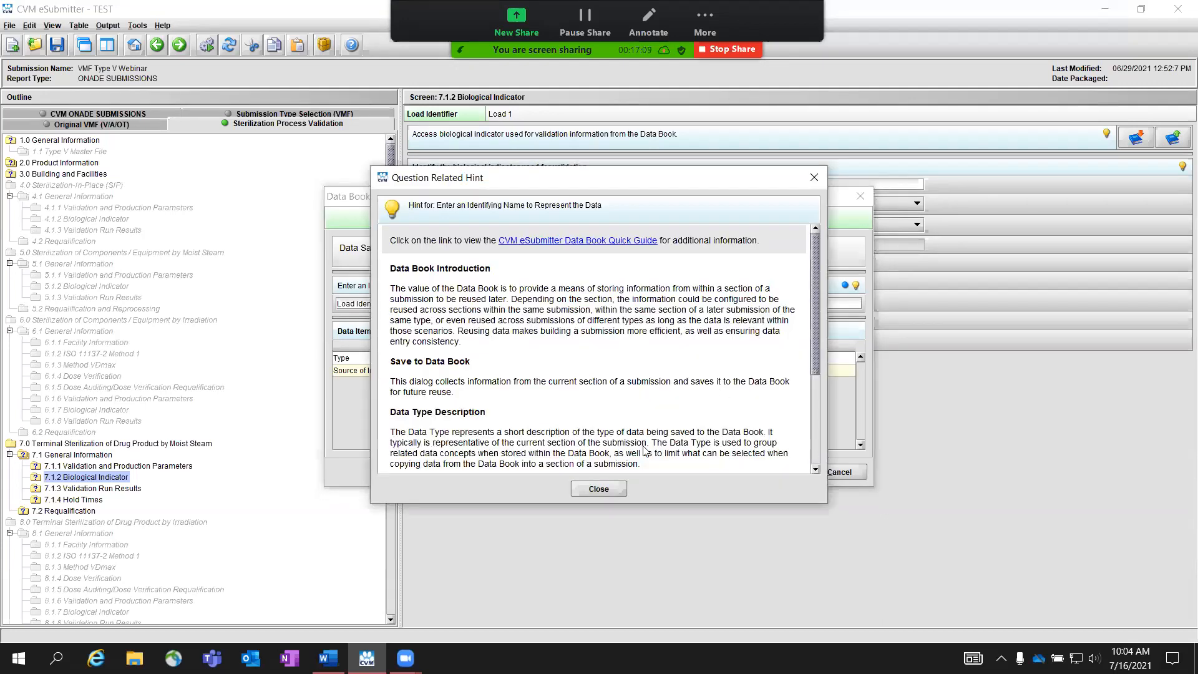
left_click(598, 493)
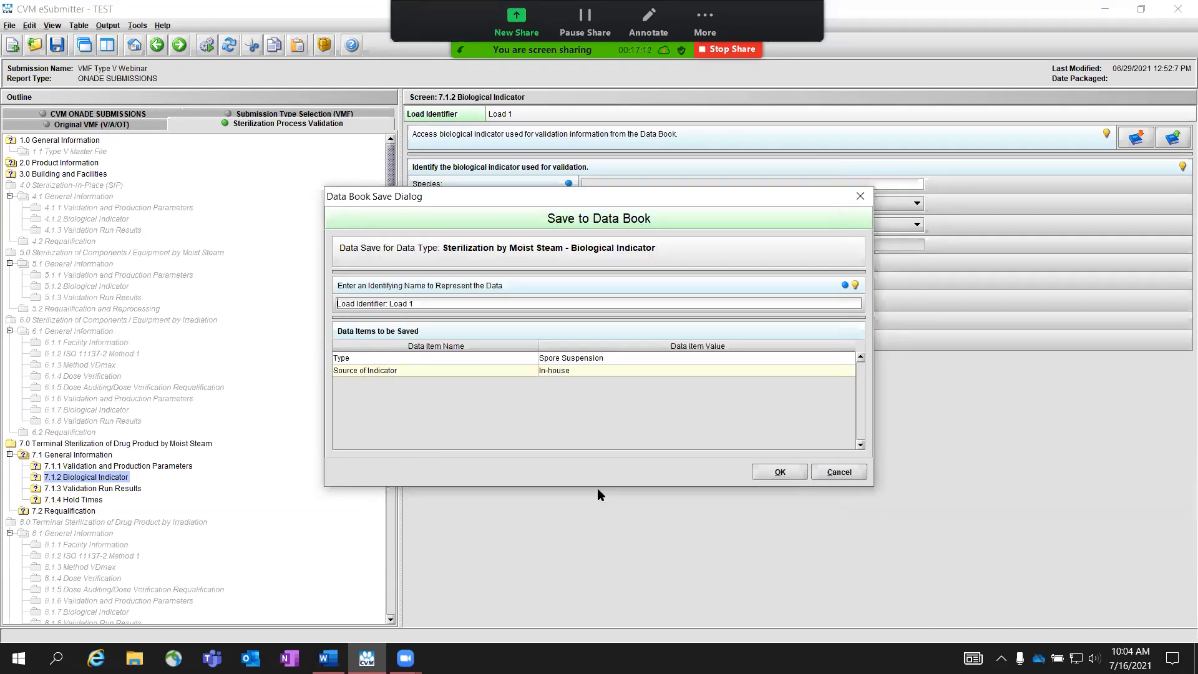
triple_click(452, 304)
key("BackSpace")
type("Load 1 test")
left_click(774, 473)
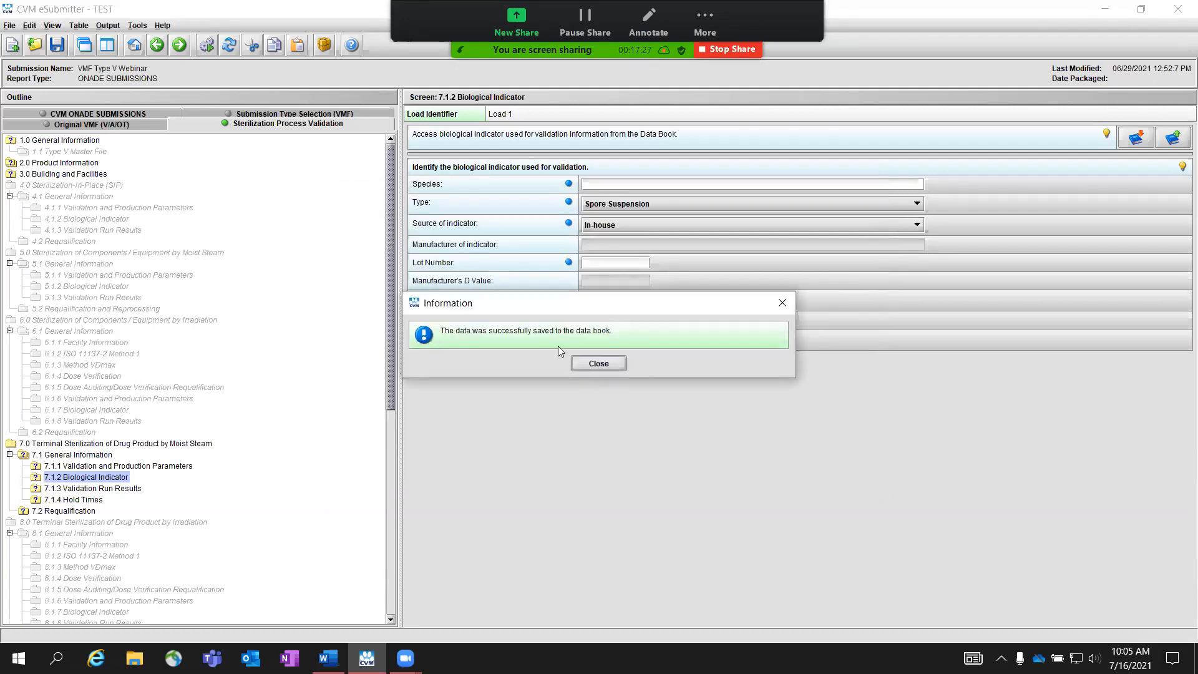
left_click(598, 364)
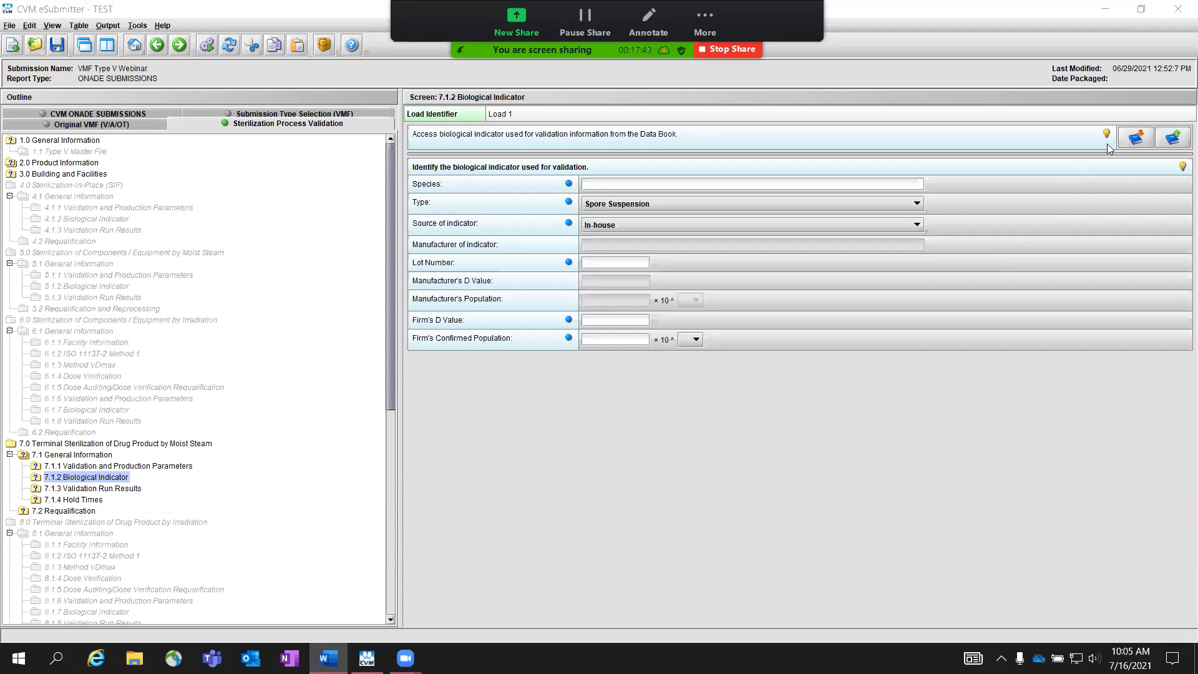
Step: Copy the "Load Identifier: Load 1" Data Book entry into Load 1's biological indicator section
left_click(1134, 141)
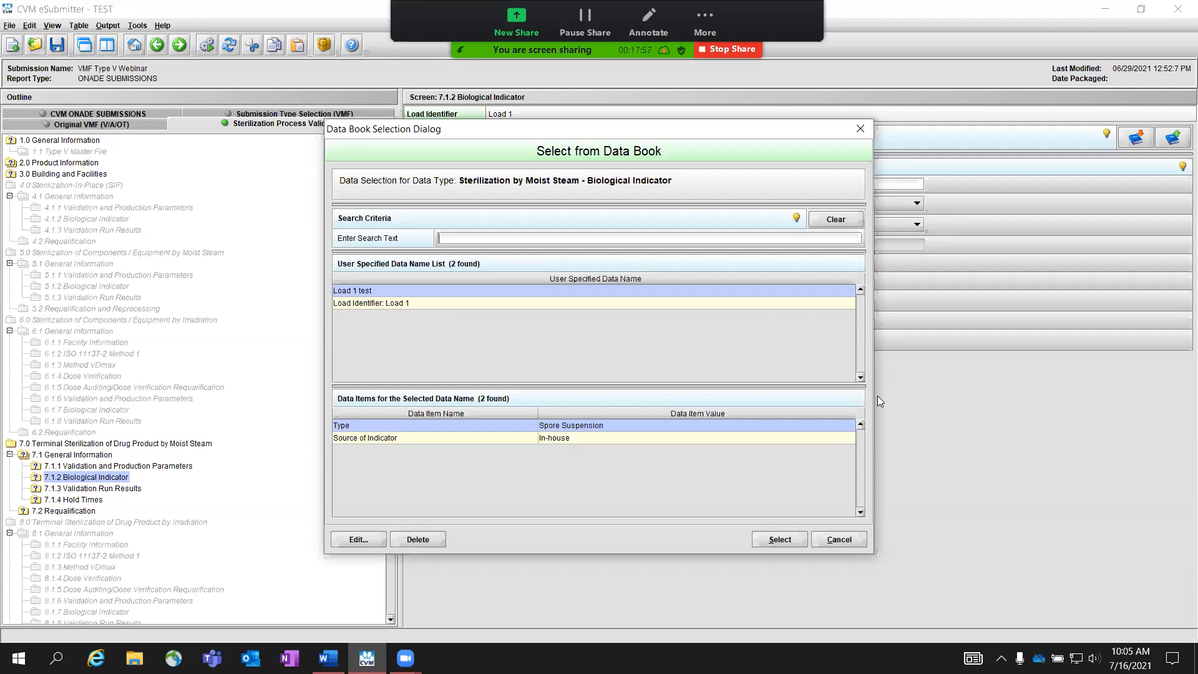
left_click(423, 303)
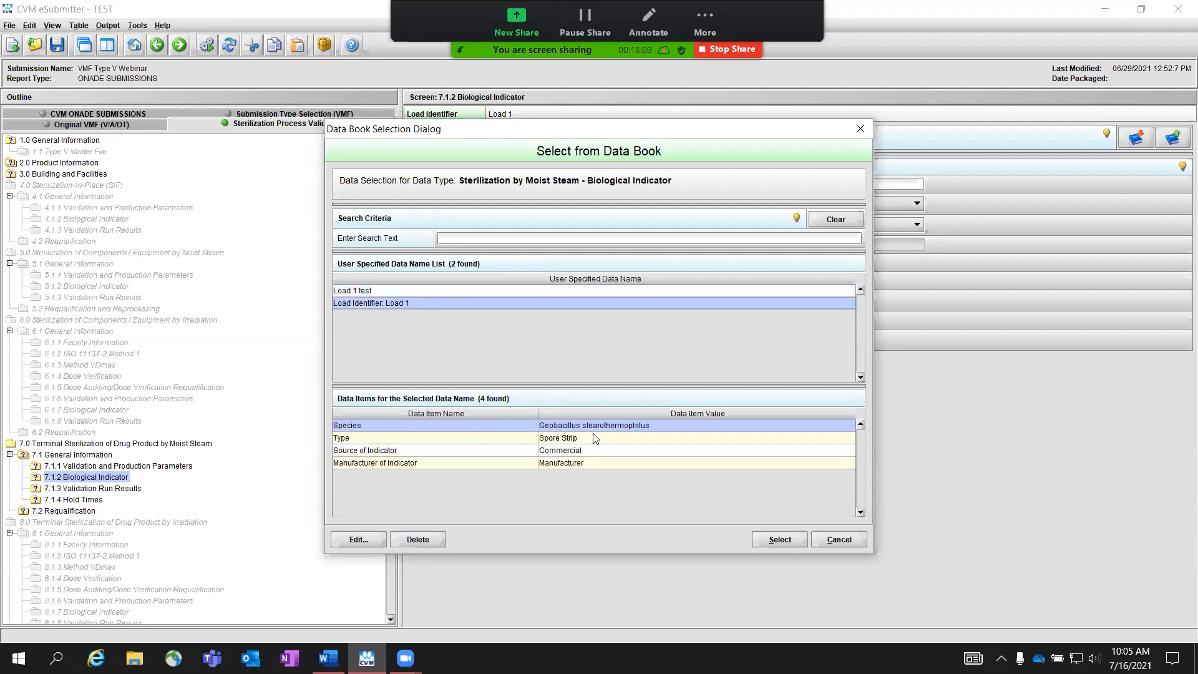
left_click(779, 540)
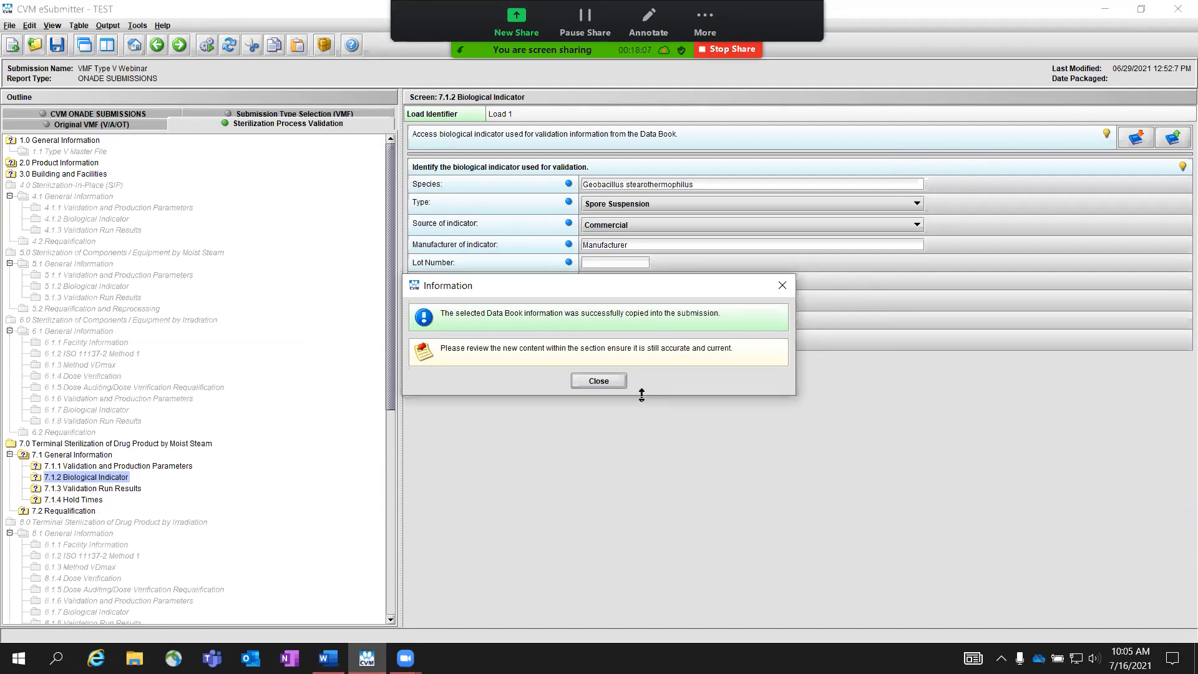
left_click(615, 384)
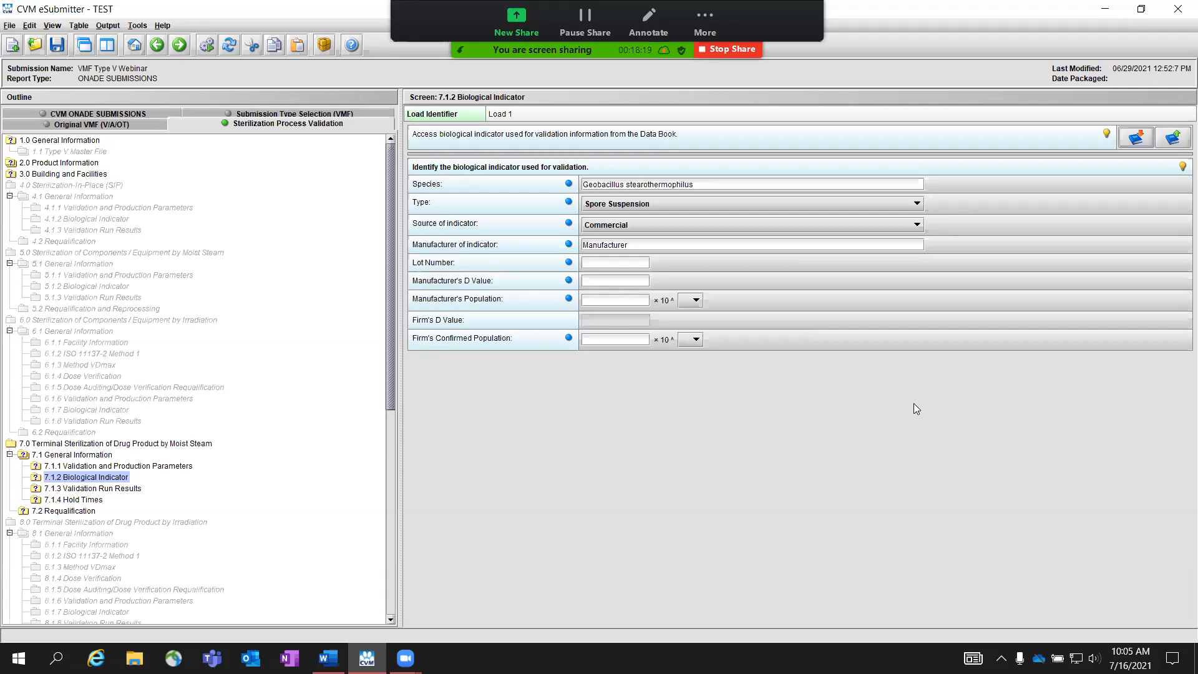
Step: In section 7.1.3 Validation Run Results, enter Test1 as the Minimum F(0) specification and Test2 as the Biological Indicator specification
key("alt+Tab")
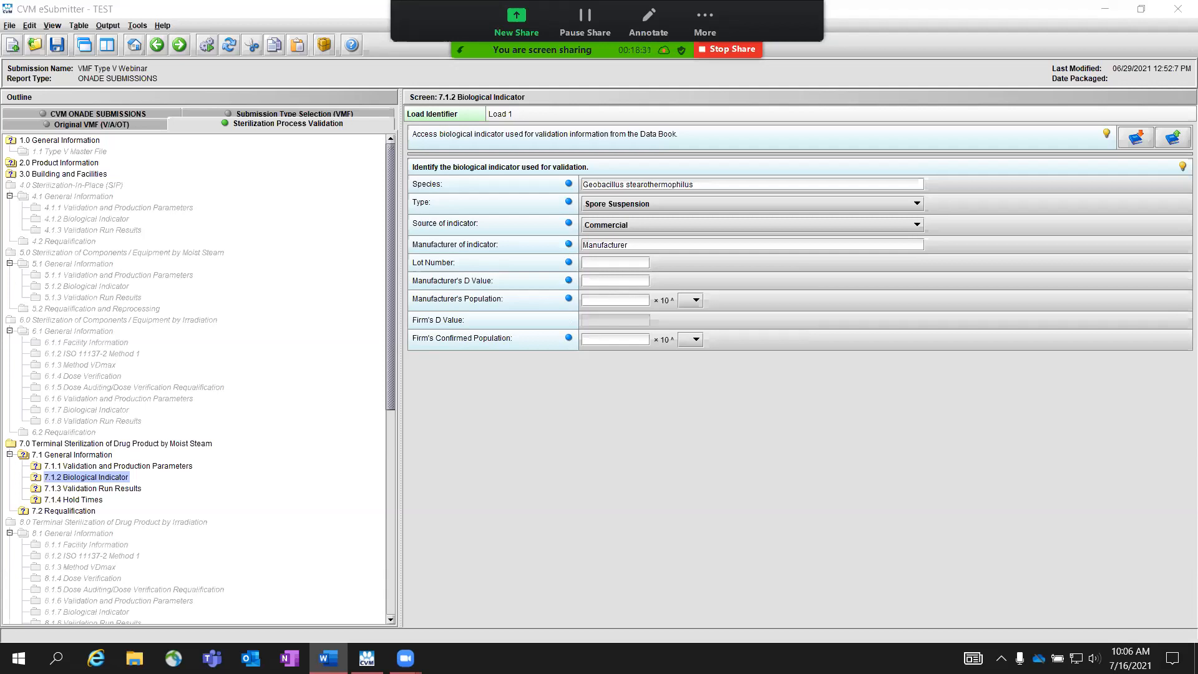
left_click(180, 45)
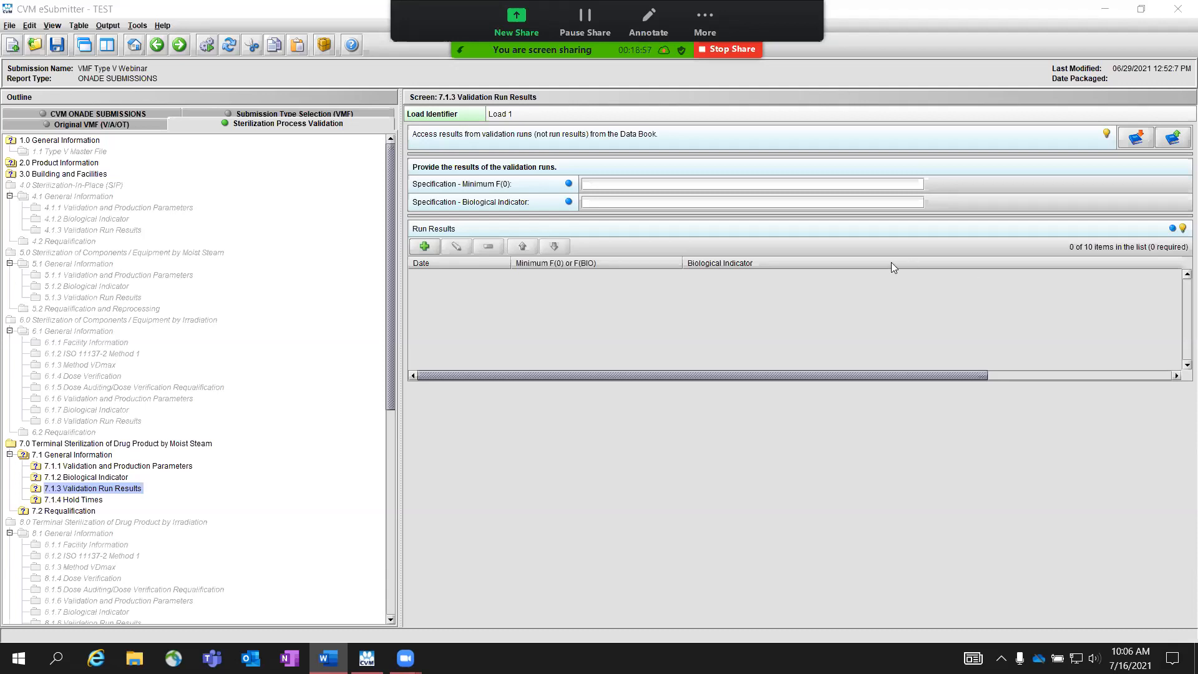
left_click(709, 183)
type("Test1")
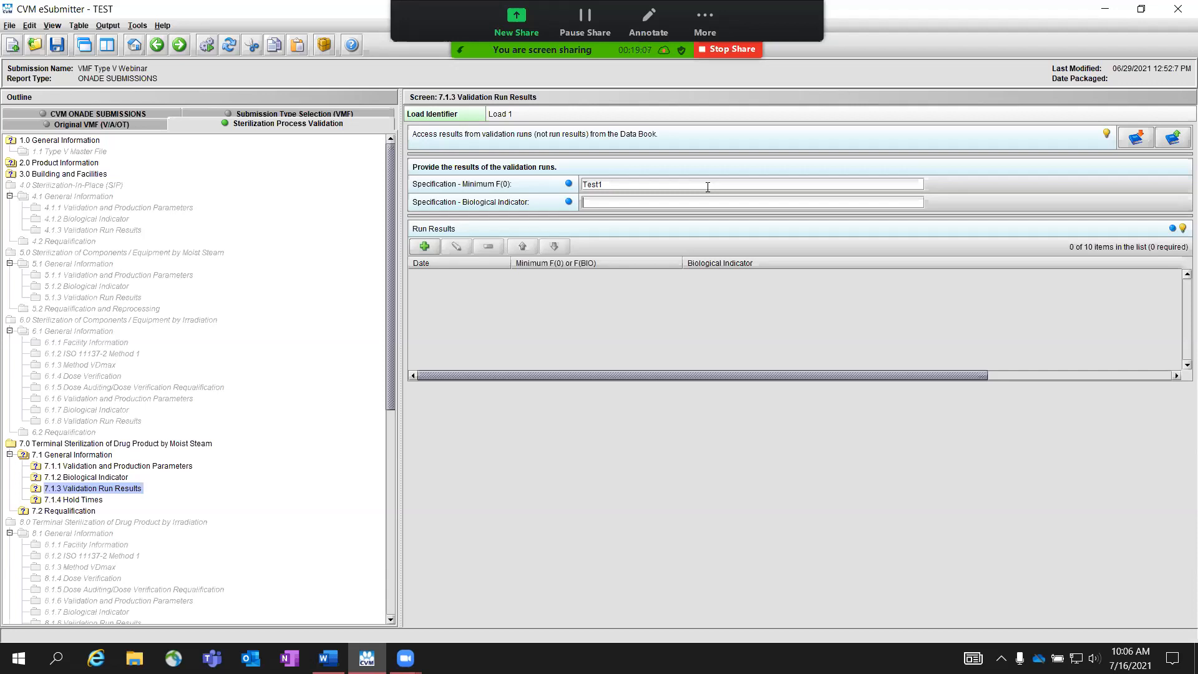
type("Test2")
key("alt+Tab")
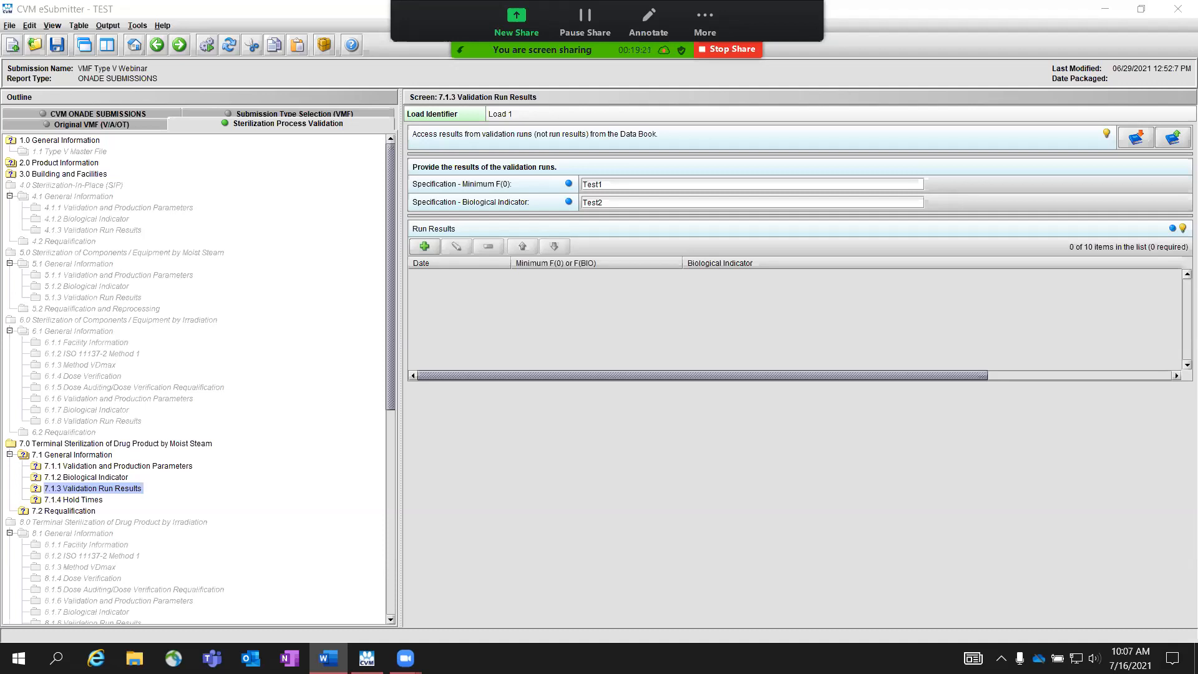
Step: Save the validation run specifications to the Data Book under the identifying name "Load 1 test"
left_click(1173, 139)
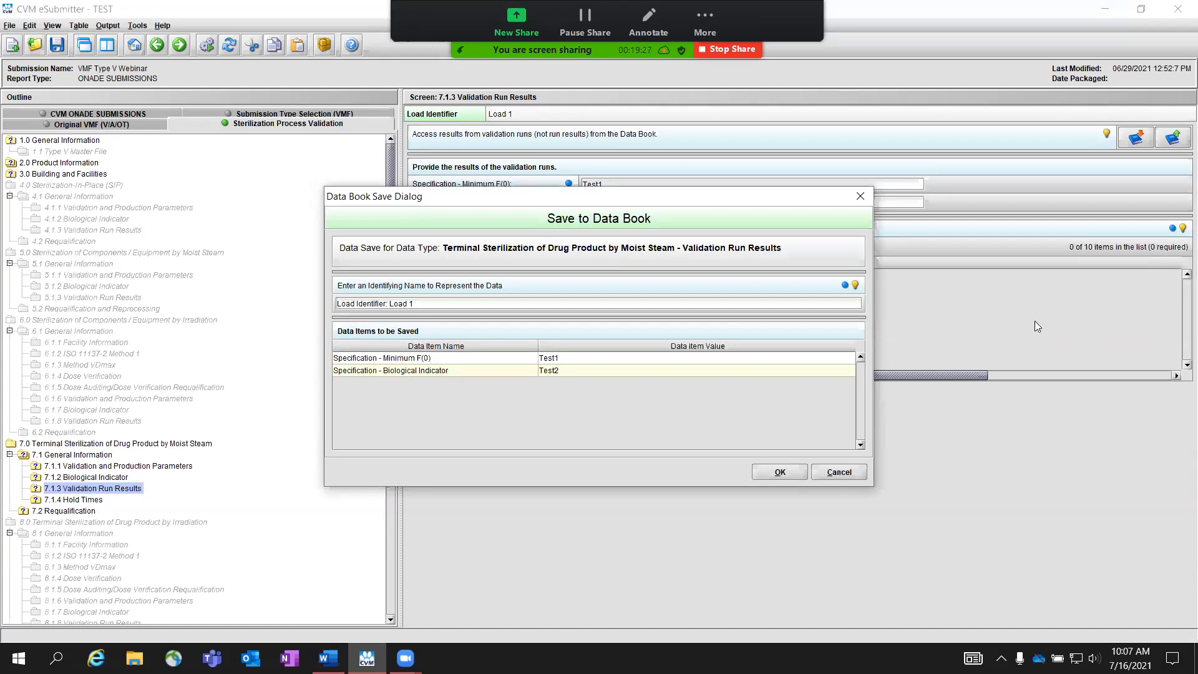
triple_click(444, 304)
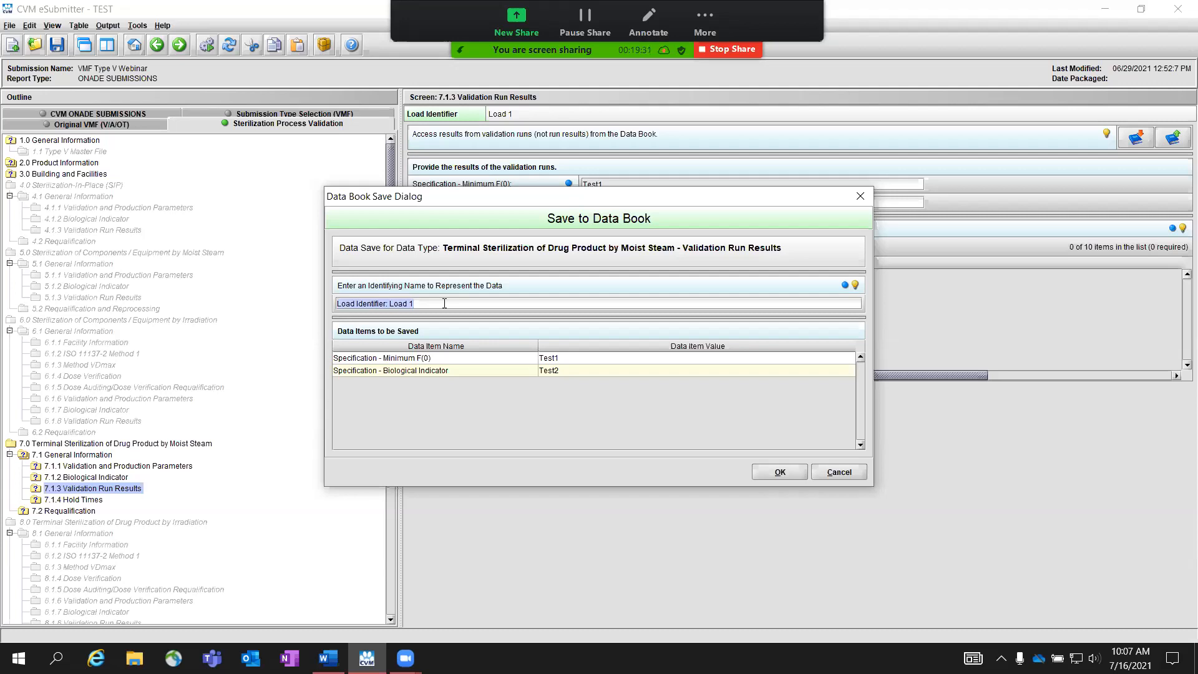
type("Load 1 test")
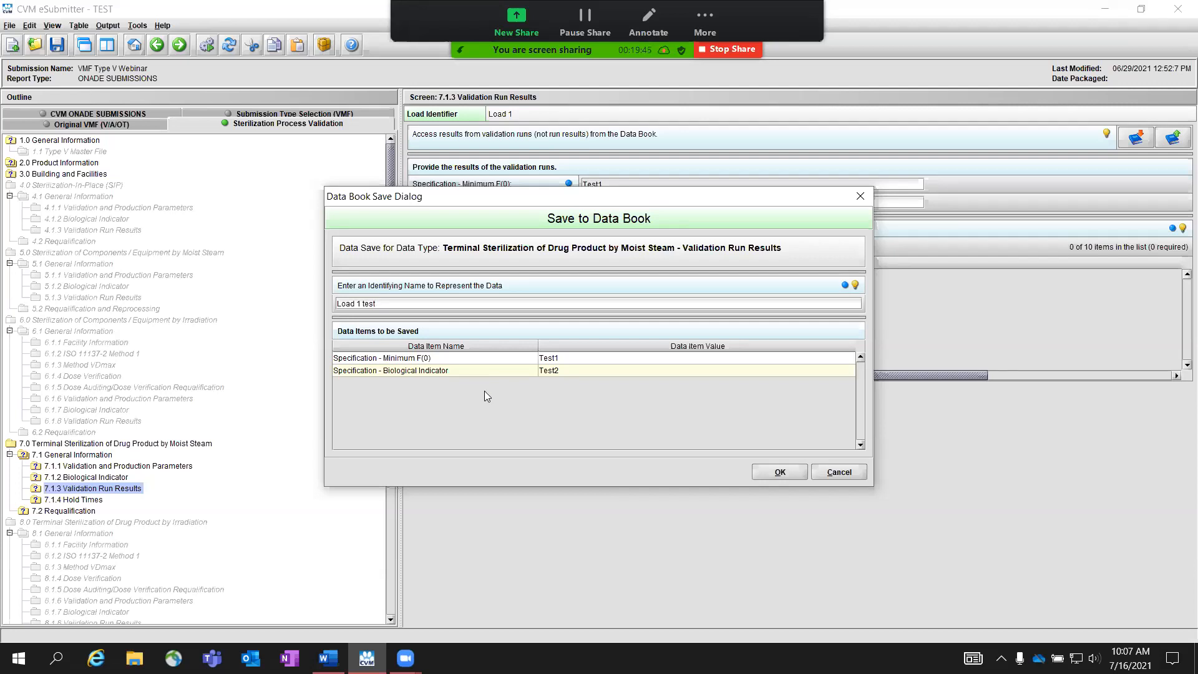
left_click(781, 473)
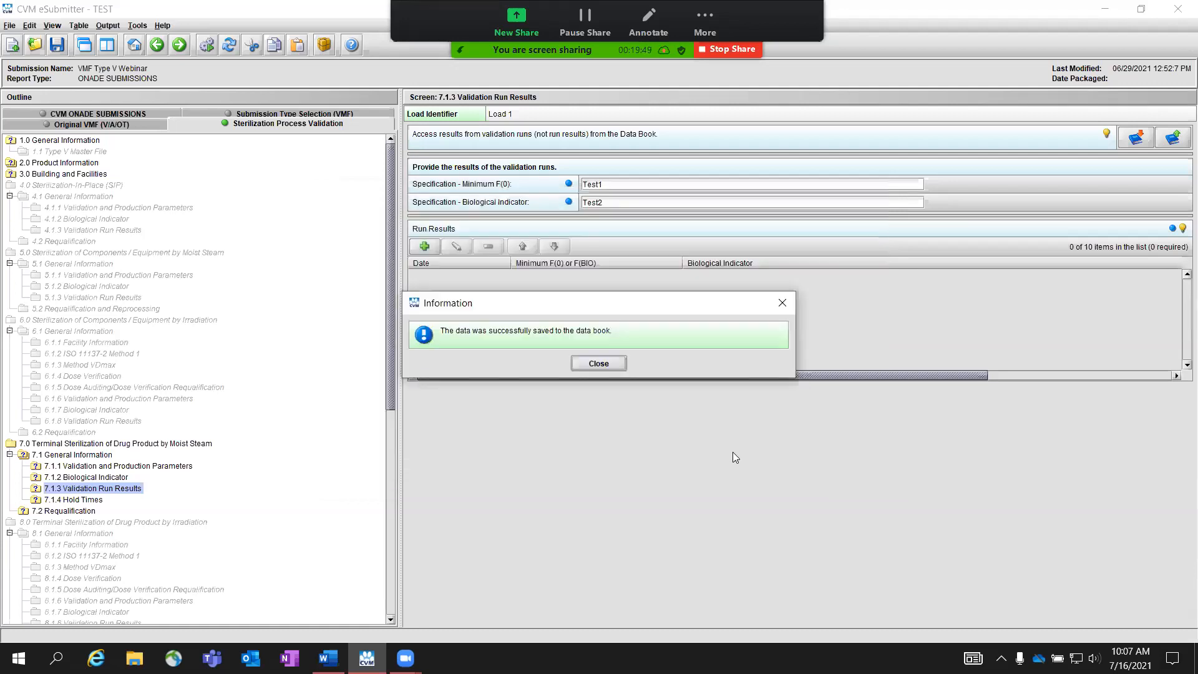
left_click(601, 363)
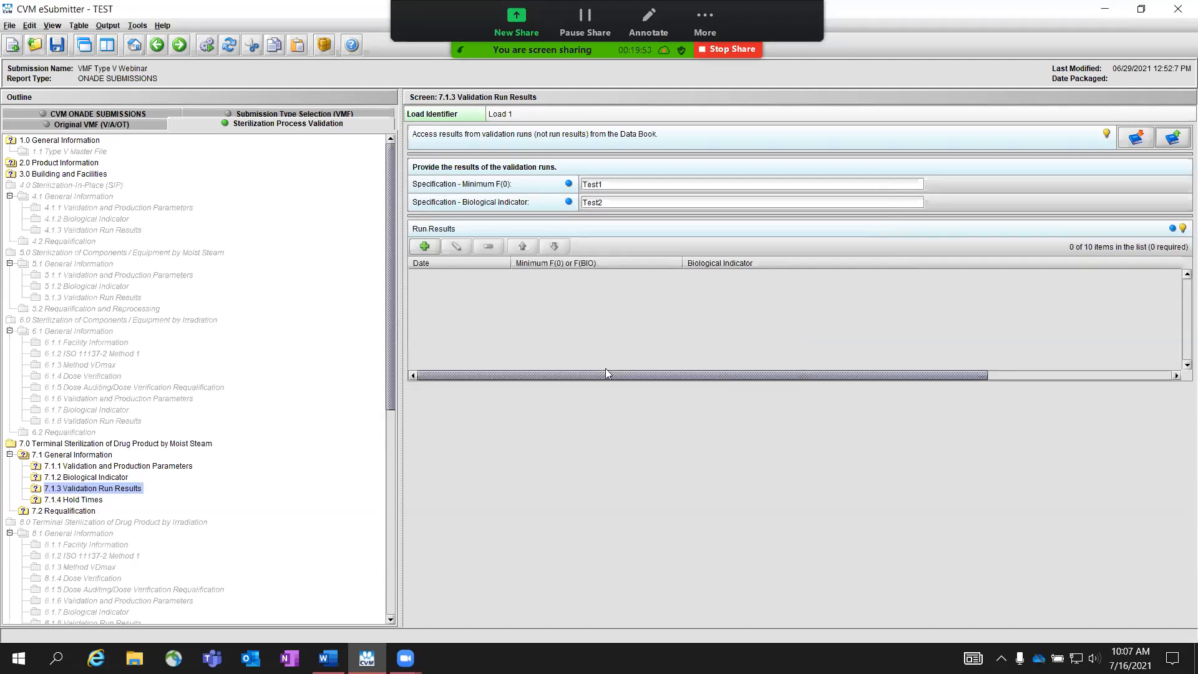
Step: Compare the saved validation run entries in the Data Book and copy the "Load 1" entry into the submission
key("alt+Tab")
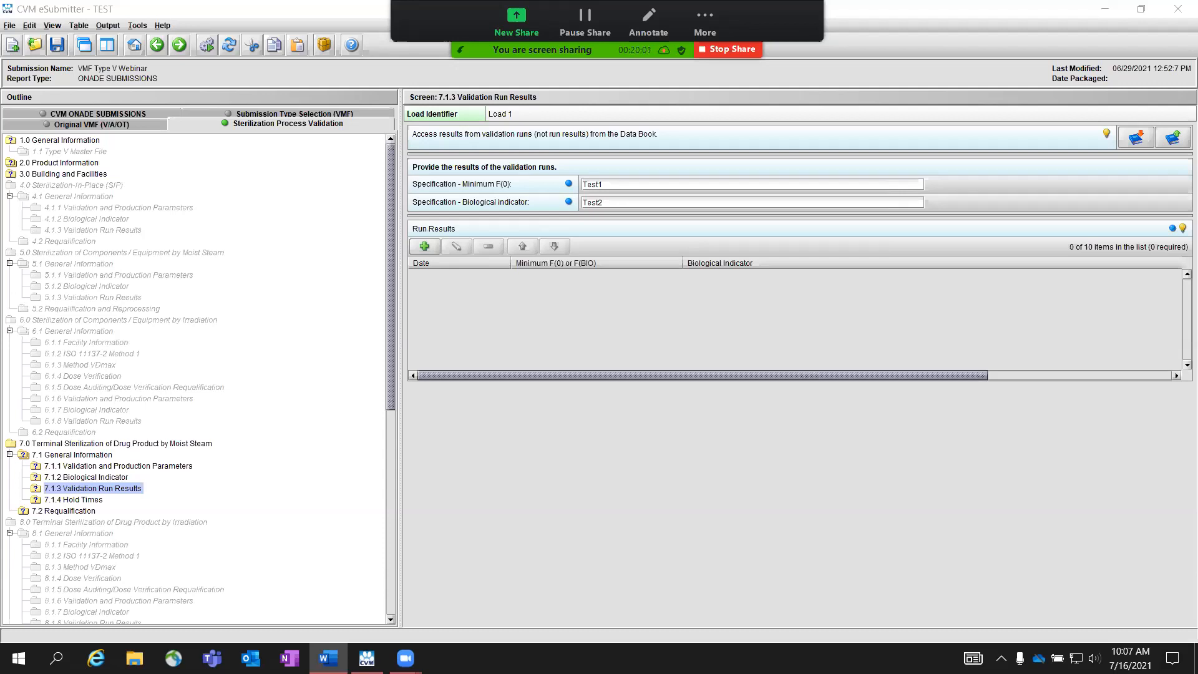
left_click(1137, 137)
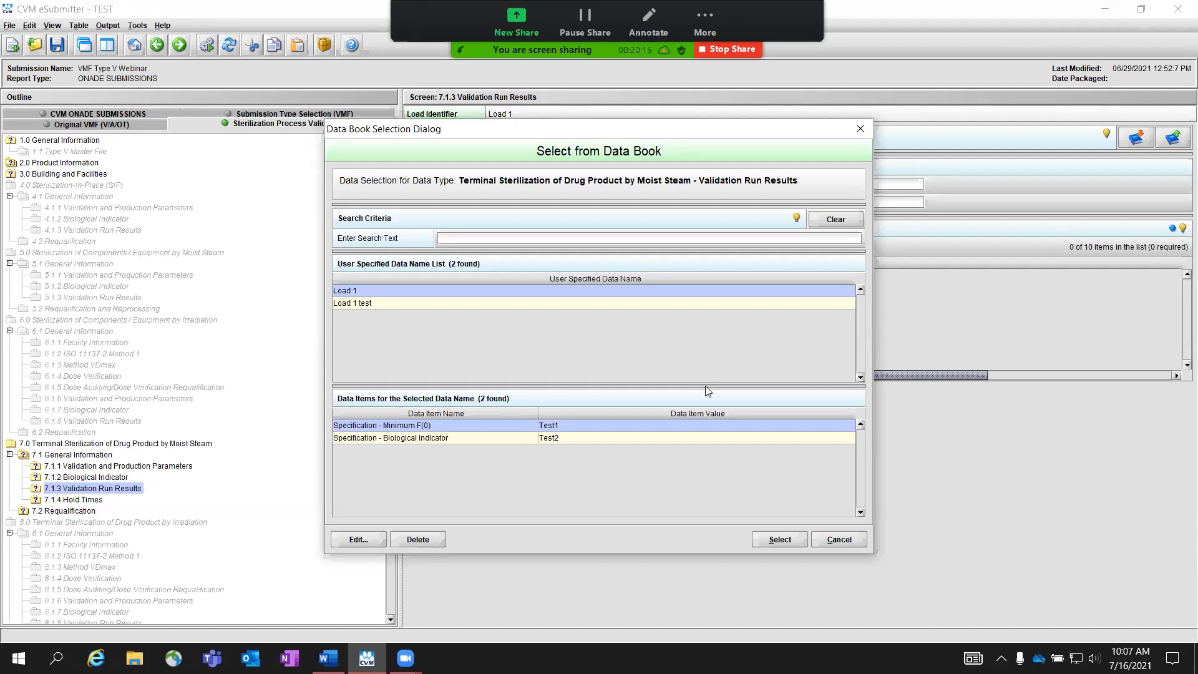
left_click(434, 302)
left_click(430, 291)
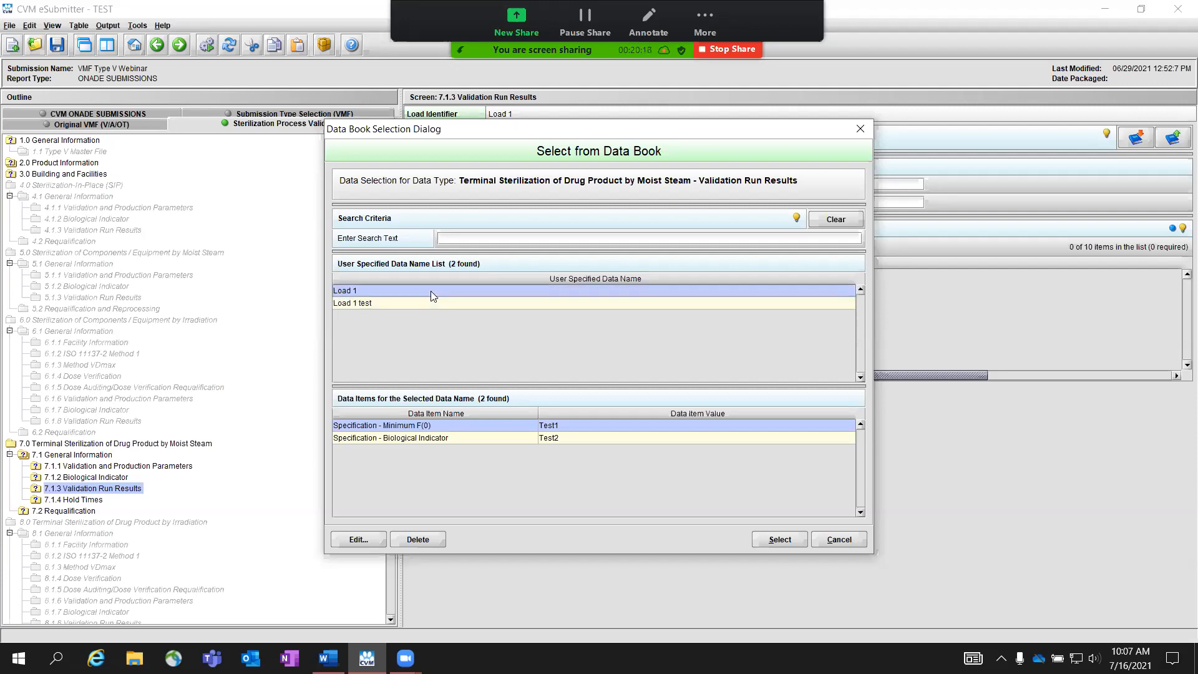
left_click(779, 539)
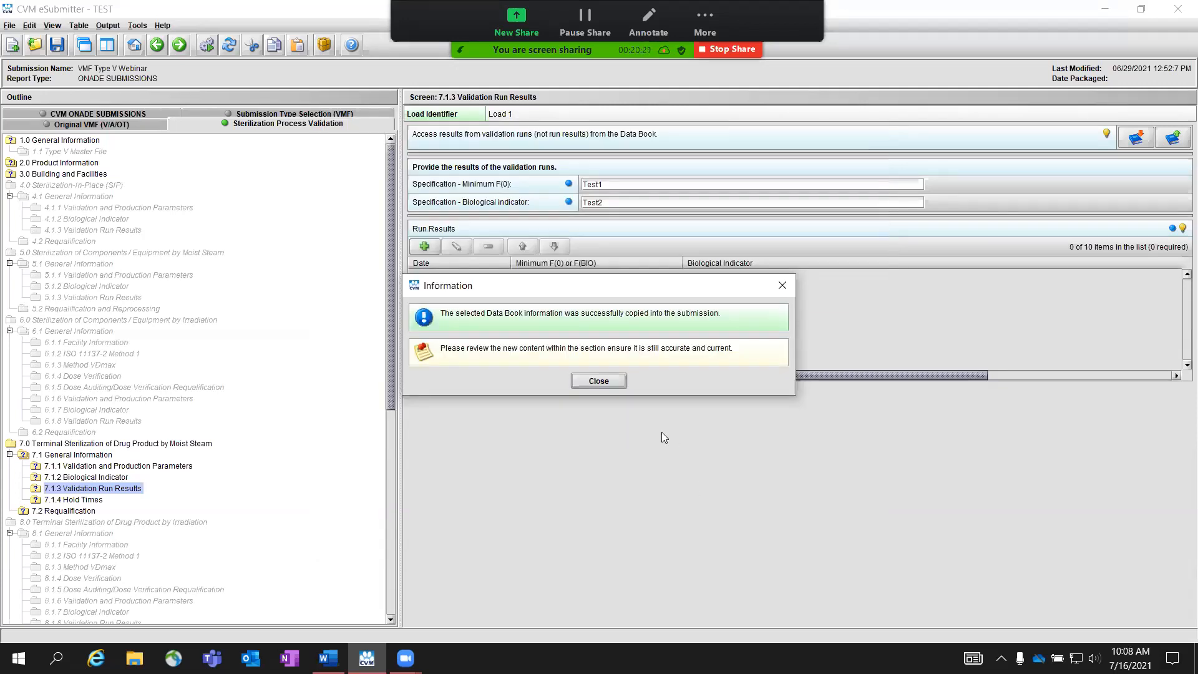
left_click(599, 381)
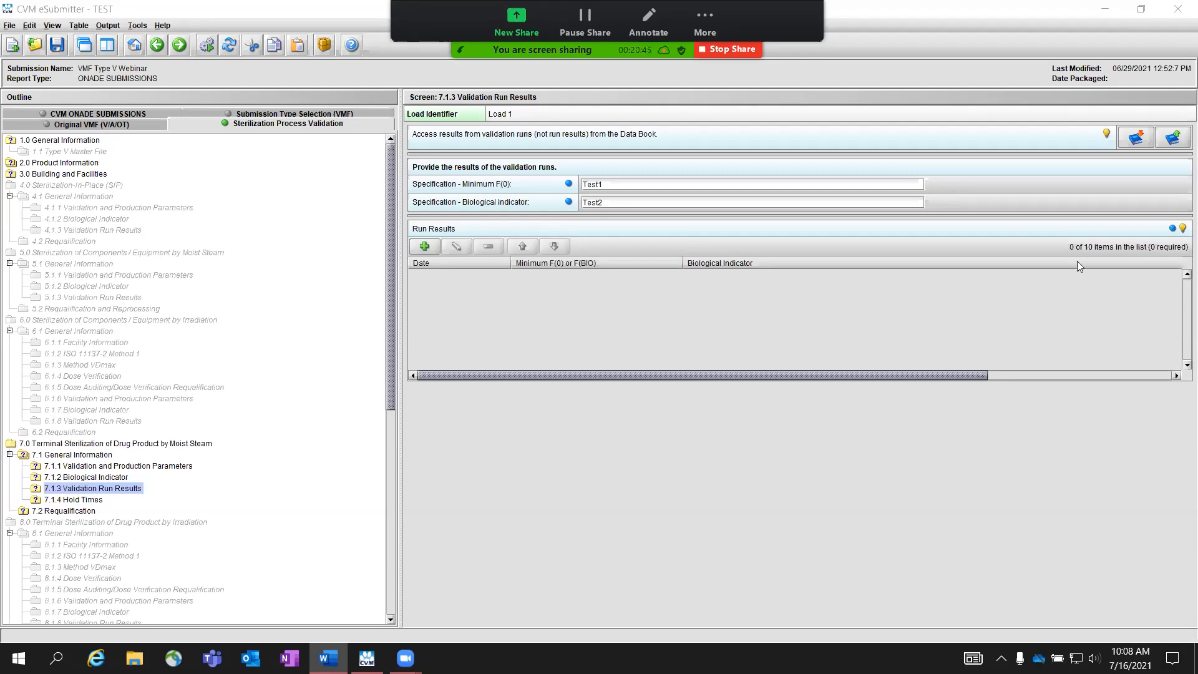
Step: Read the Run Results hint and add a result dated 01/01/2021 with Minimum F(0) or F(BIO) Test1 and Biological Indicator Test2
left_click(1181, 229)
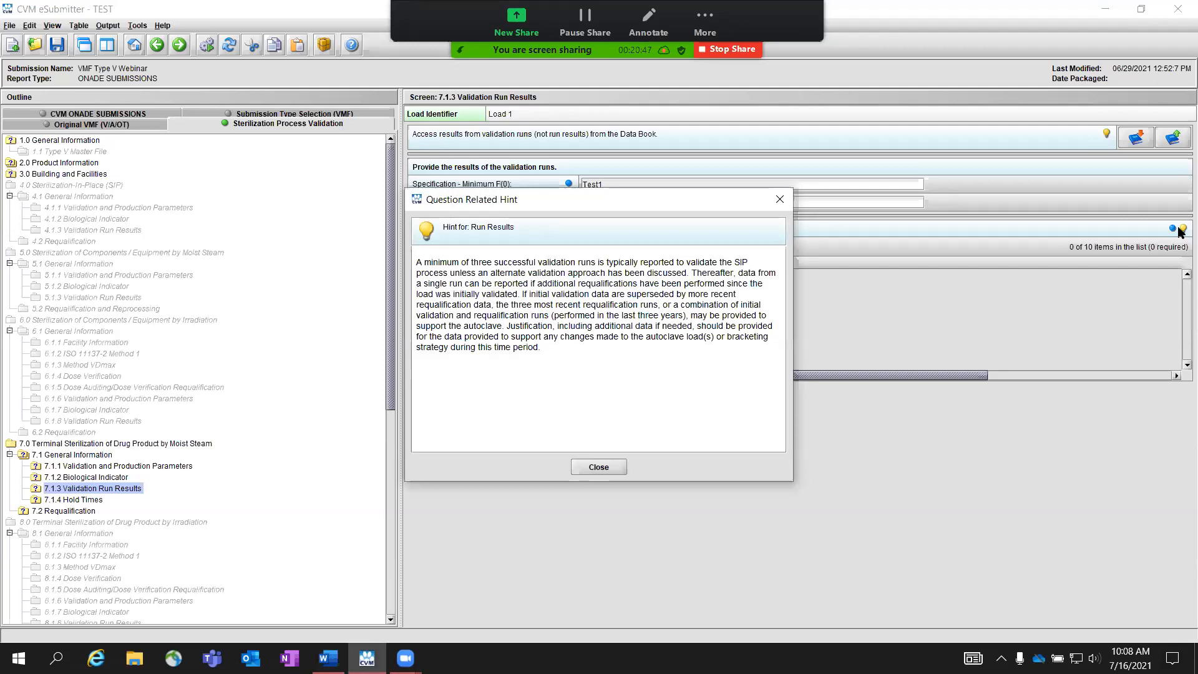
left_click(597, 466)
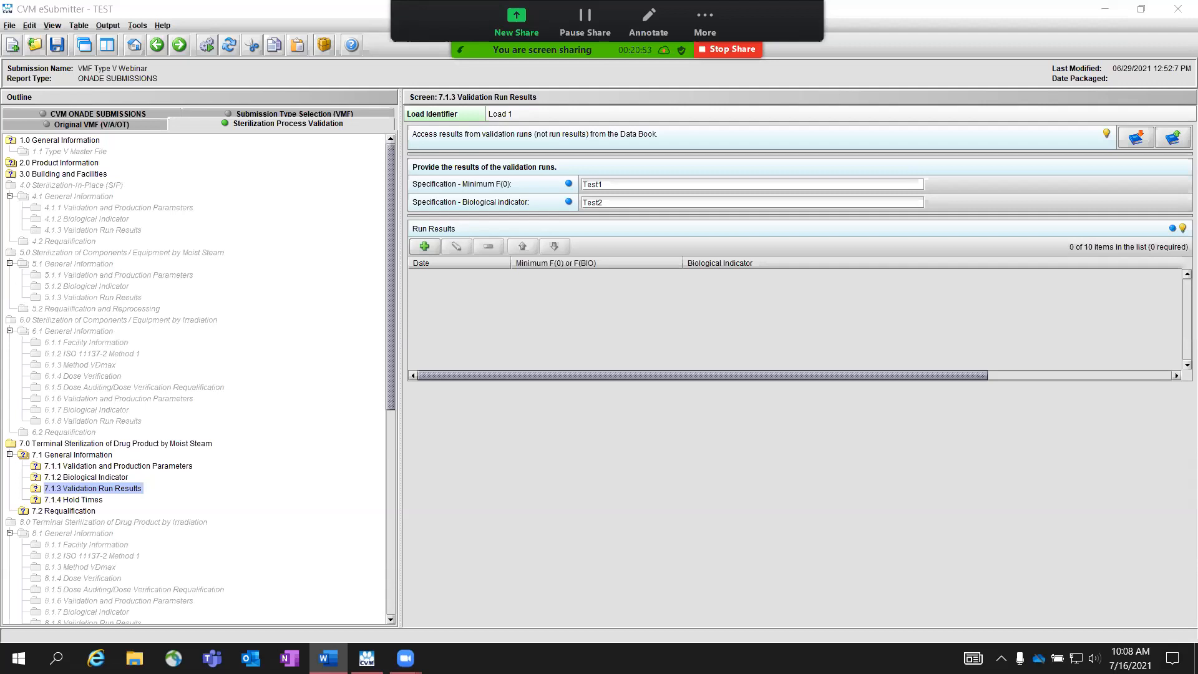
left_click(431, 247)
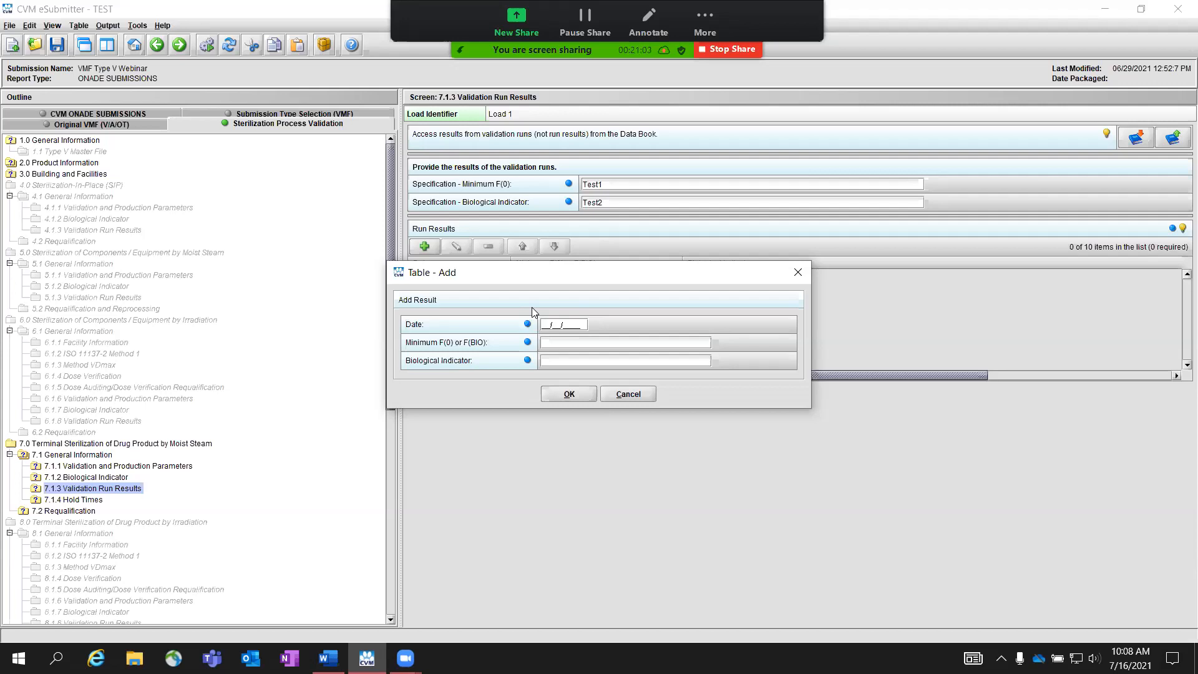
type("01/01/2021")
key("Tab")
type("Test")
type("Test2")
left_click(561, 399)
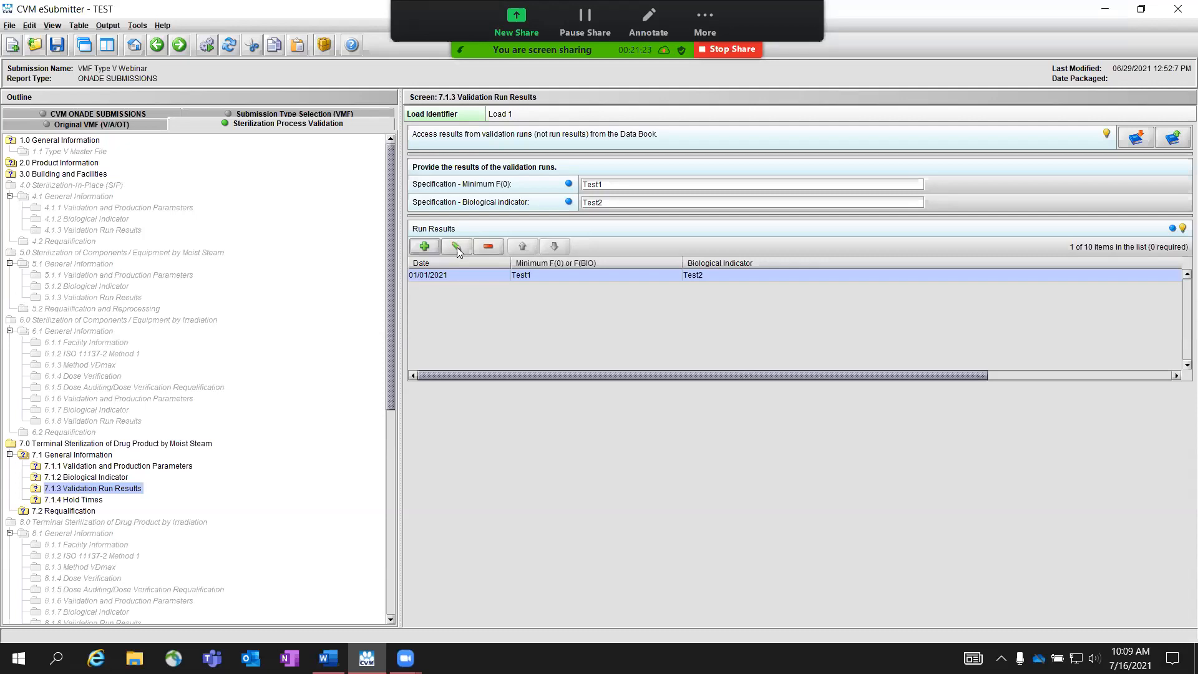
left_click(457, 246)
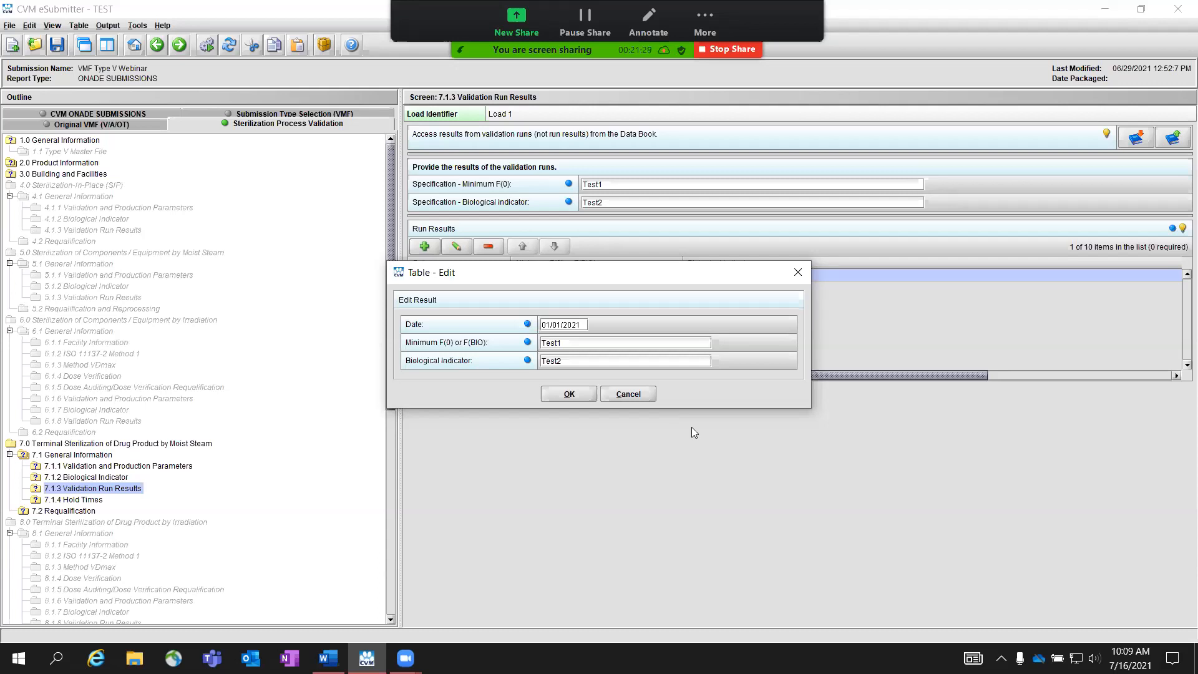
left_click(624, 394)
left_click(489, 247)
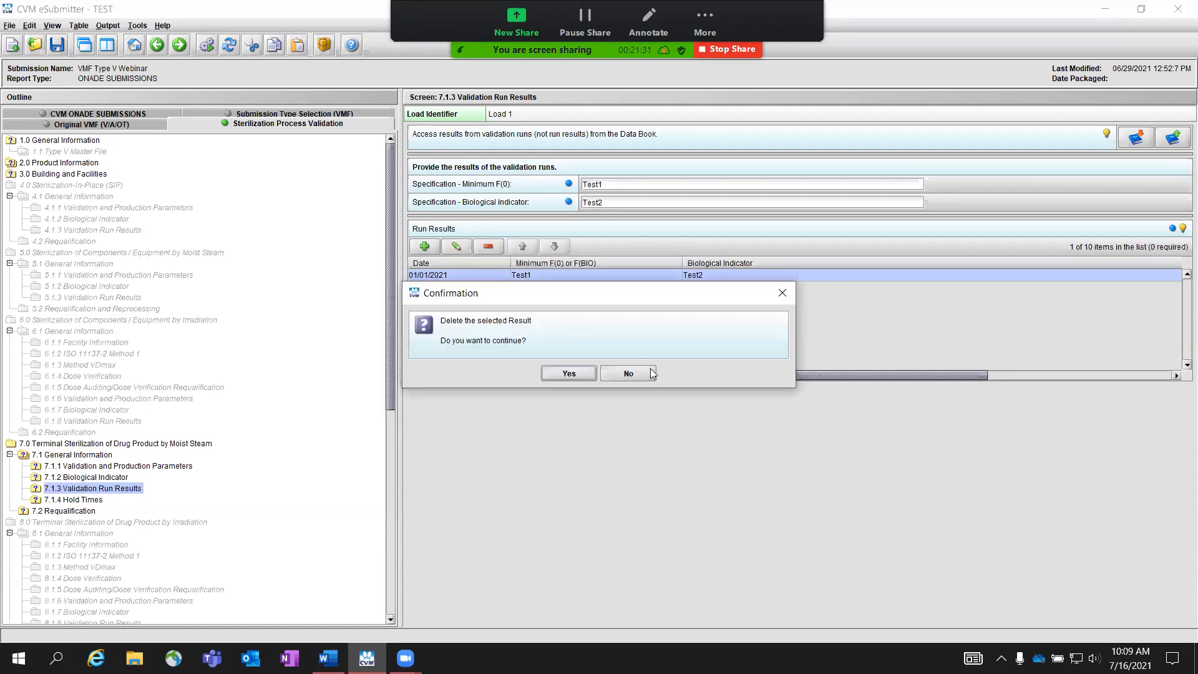
left_click(650, 373)
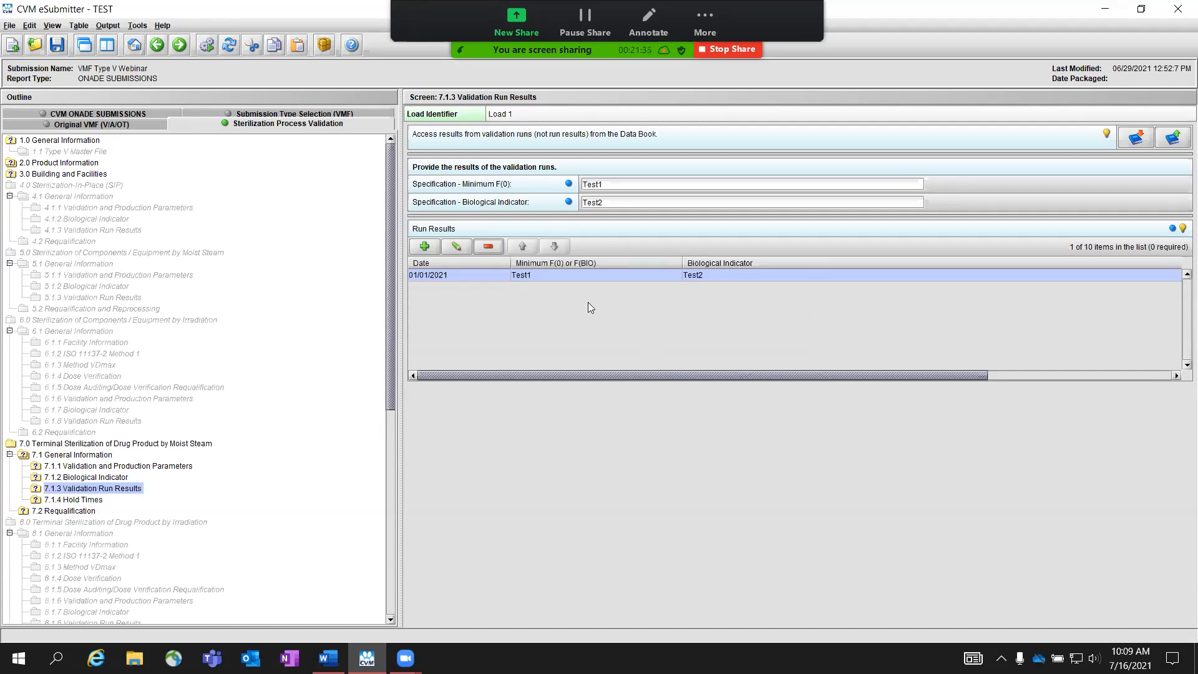
Step: Add a second run result dated 01/02/2021 with Minimum F(0) or F(BIO) Test1 and Biological Indicator Test2
left_click(428, 247)
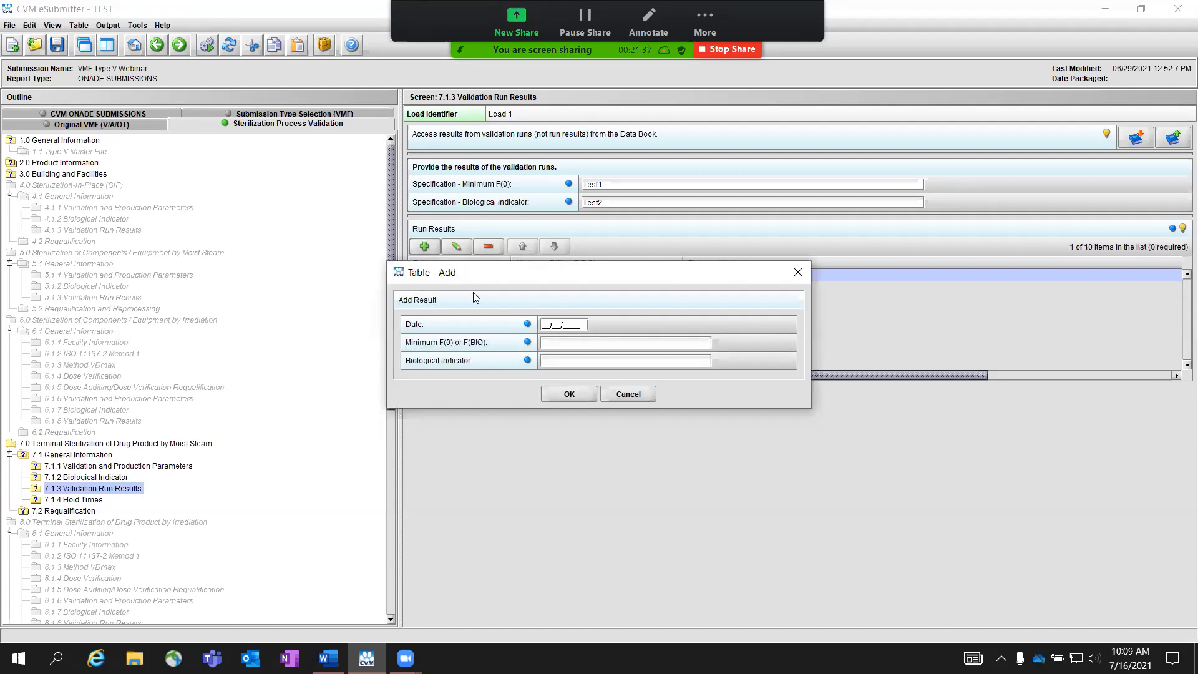
type("01012")
key("BackSpace")
key("BackSpace")
key("BackSpace")
type("022021")
key("Tab")
type("Test1")
key("Tab")
type("Test2")
left_click(584, 396)
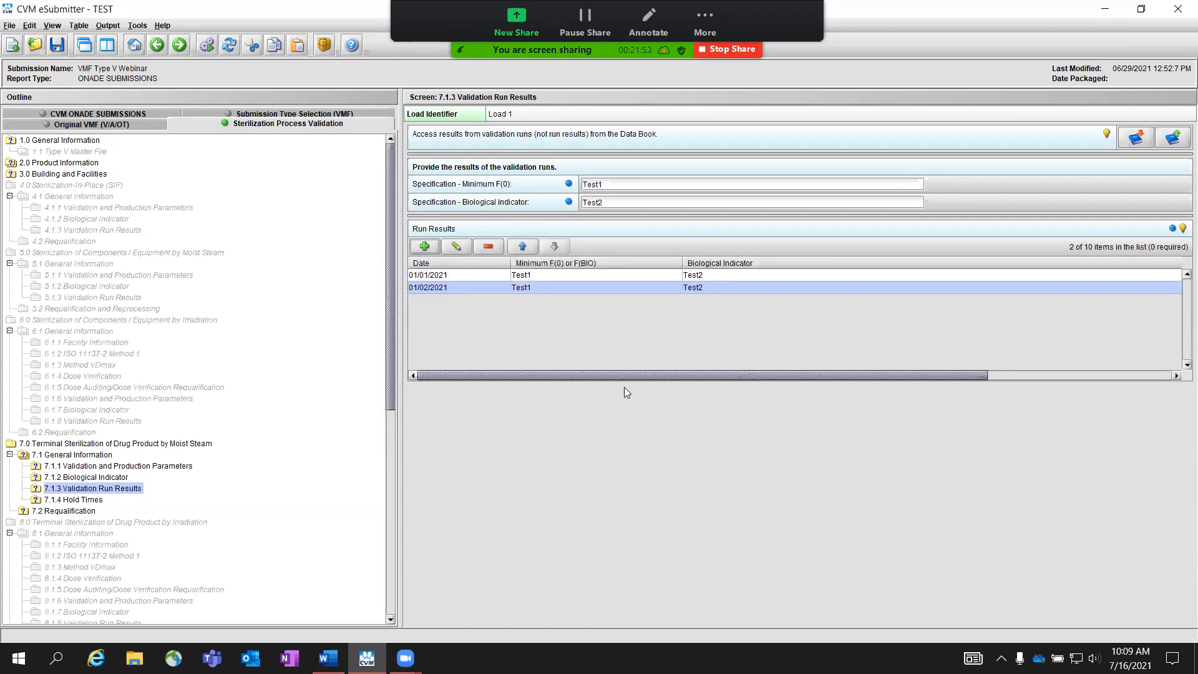
Step: Move the 01/02/2021 run result above the 01/01/2021 result and back below it
left_click(522, 247)
left_click(552, 250)
left_click(532, 245)
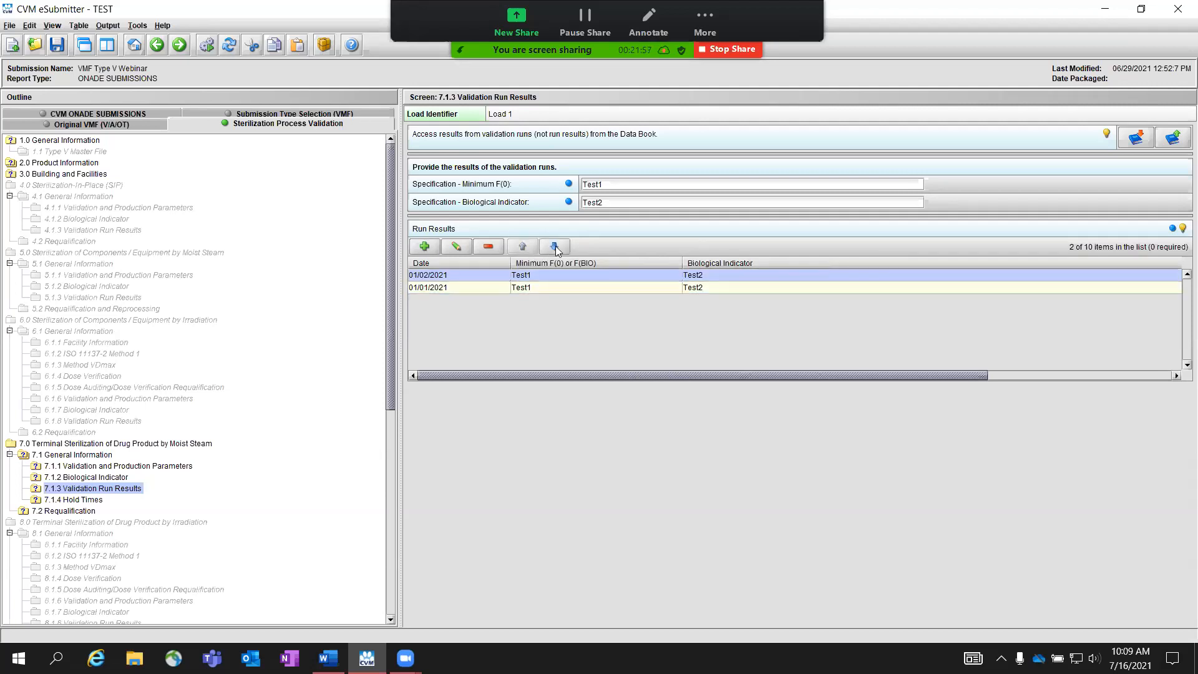
left_click(555, 248)
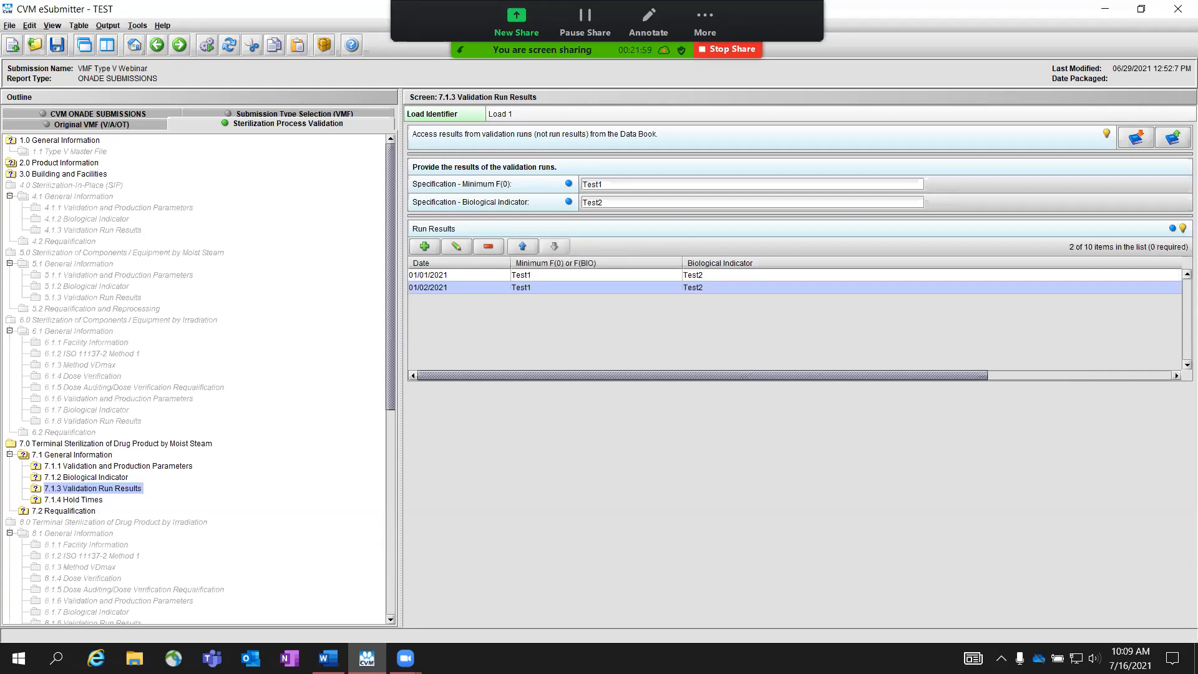
Step: In section 7.1.4 Hold Times, check the maximum hold time hint and answer "No, the product will be sterilized immediately after filling"
key("alt+Tab")
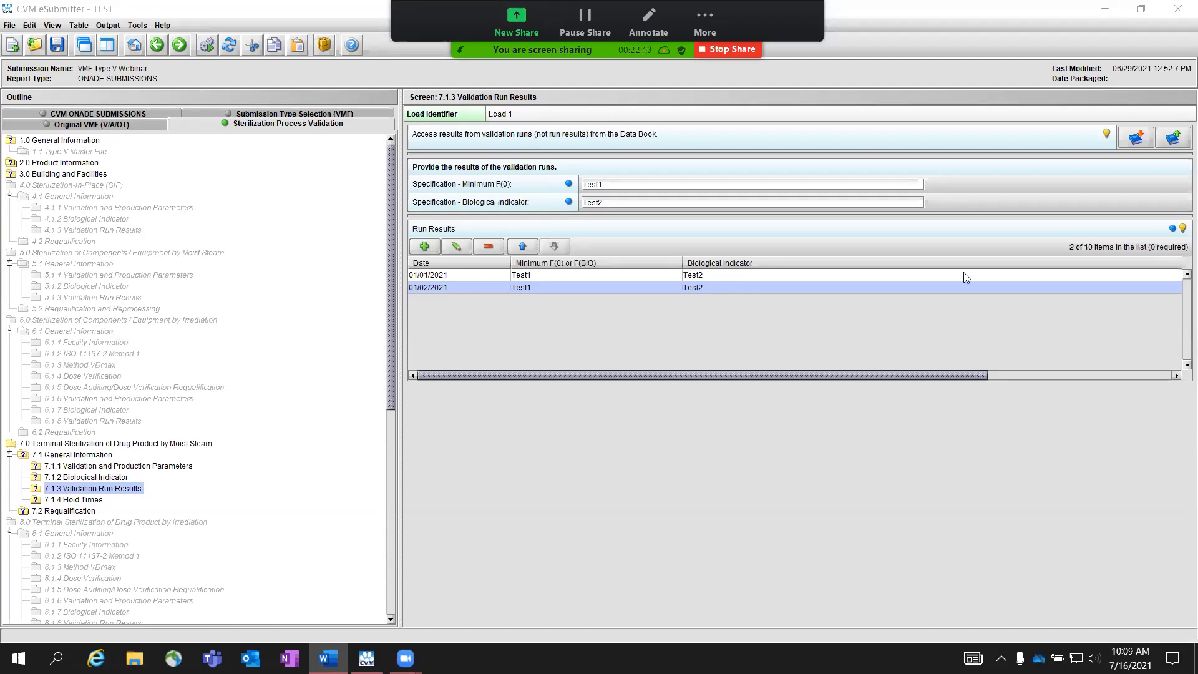
left_click(179, 46)
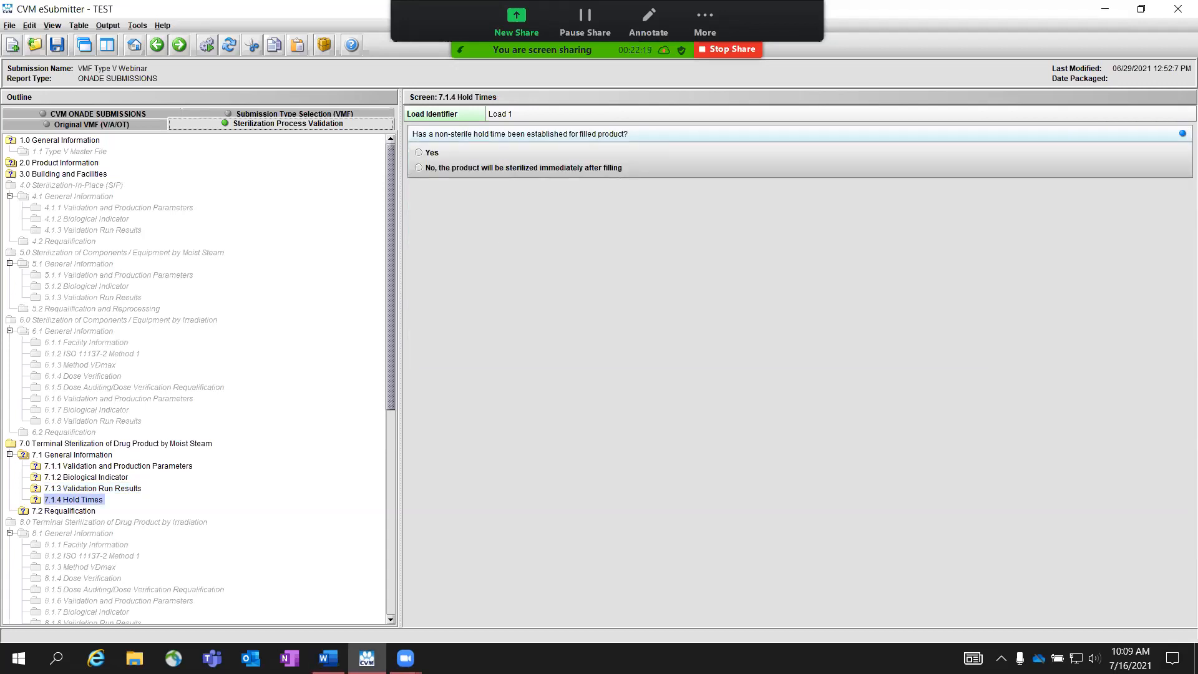
left_click(433, 152)
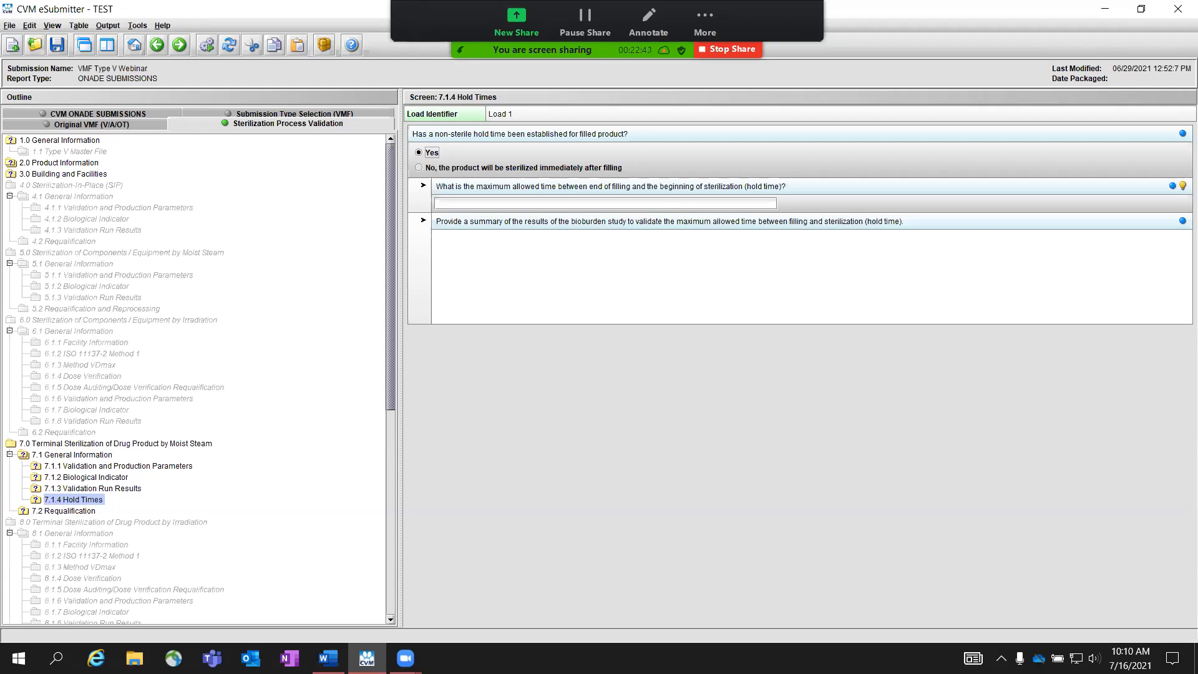
left_click(1182, 186)
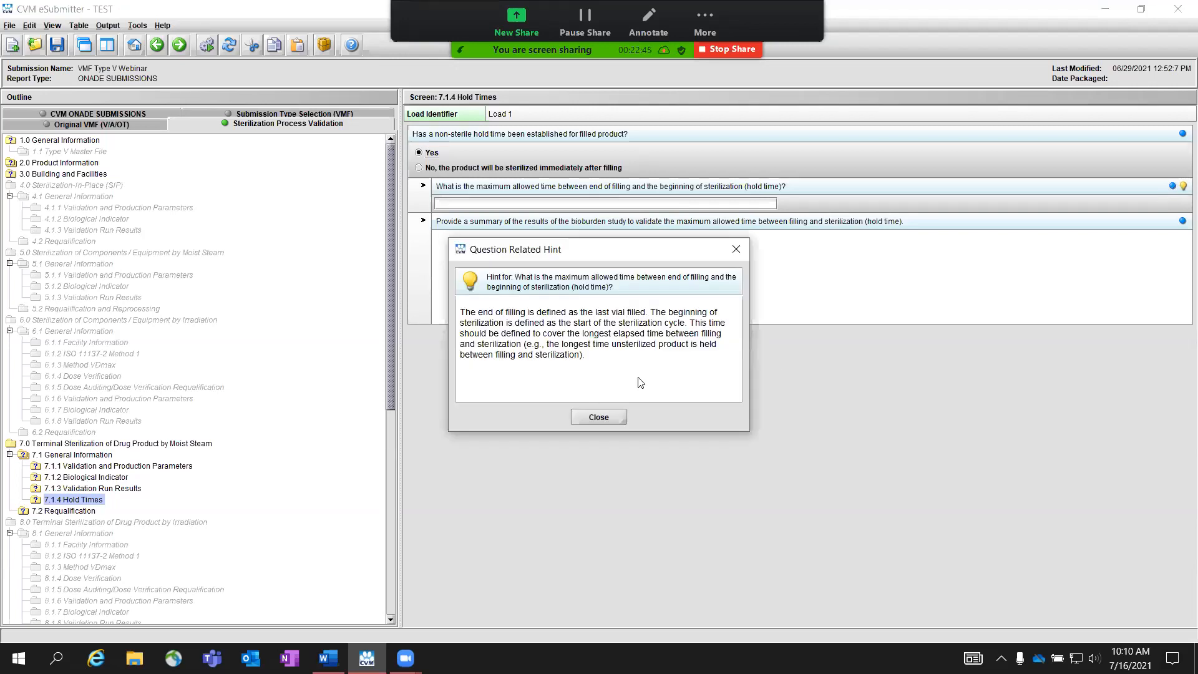
left_click(598, 417)
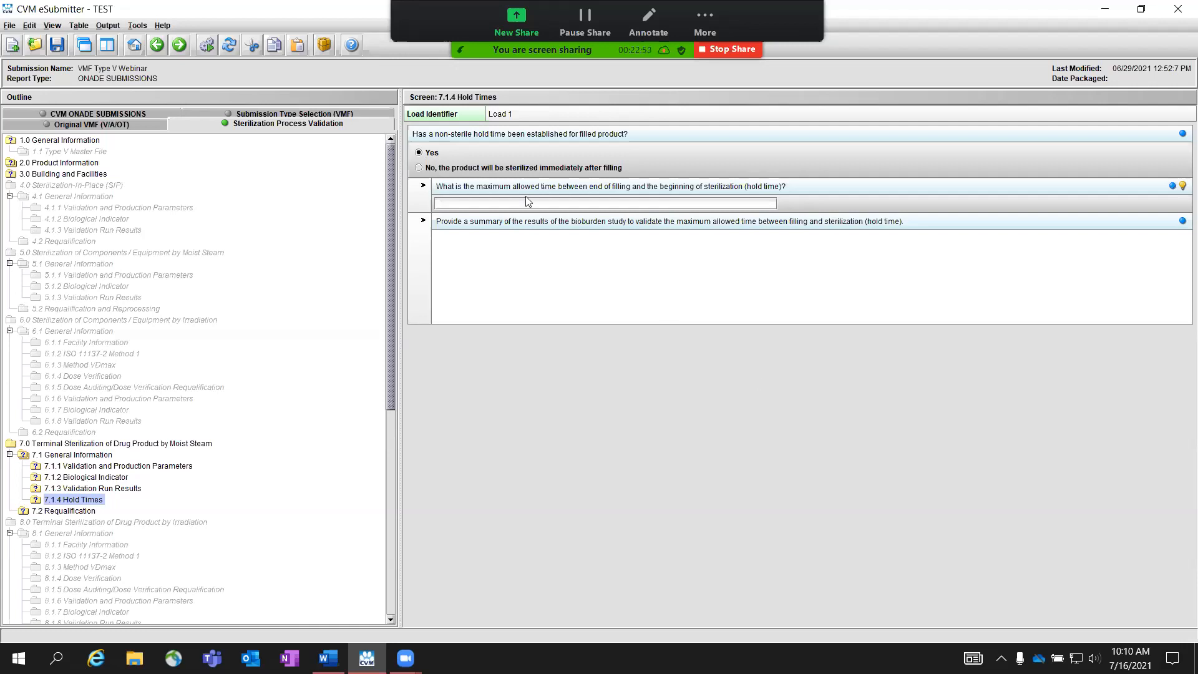
left_click(515, 167)
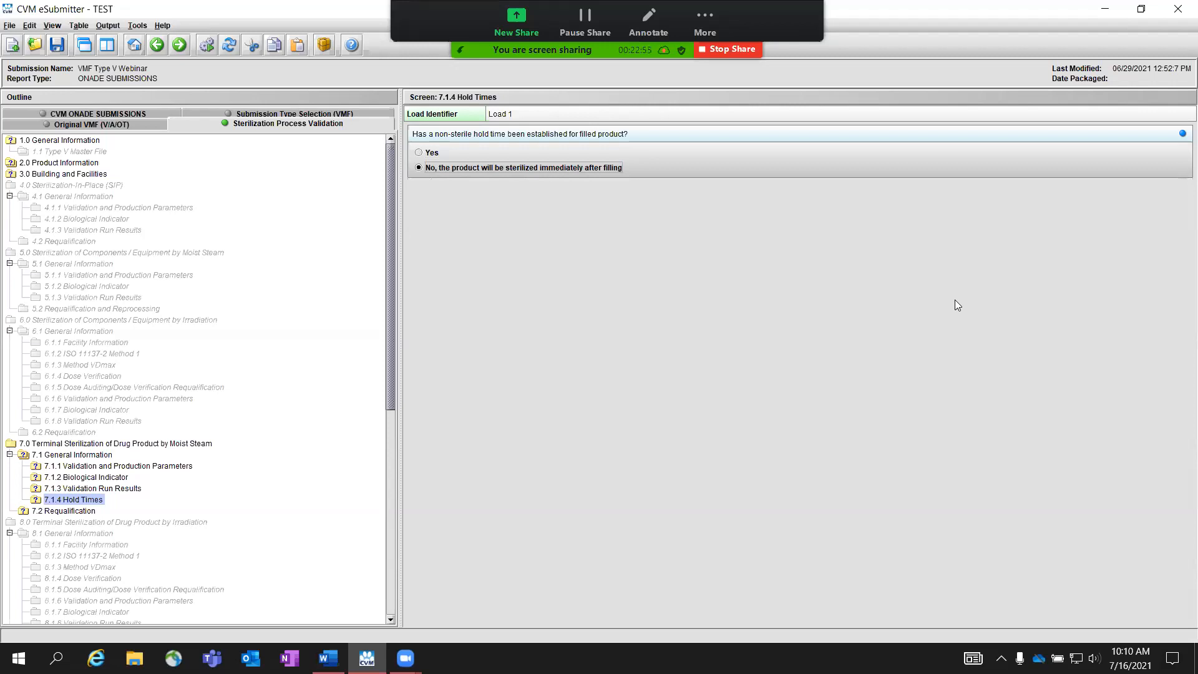
Step: Select Load 2 in the 7.1 General Information load list and open its 7.1.1 Validation and Production Parameters section
key("alt+Tab")
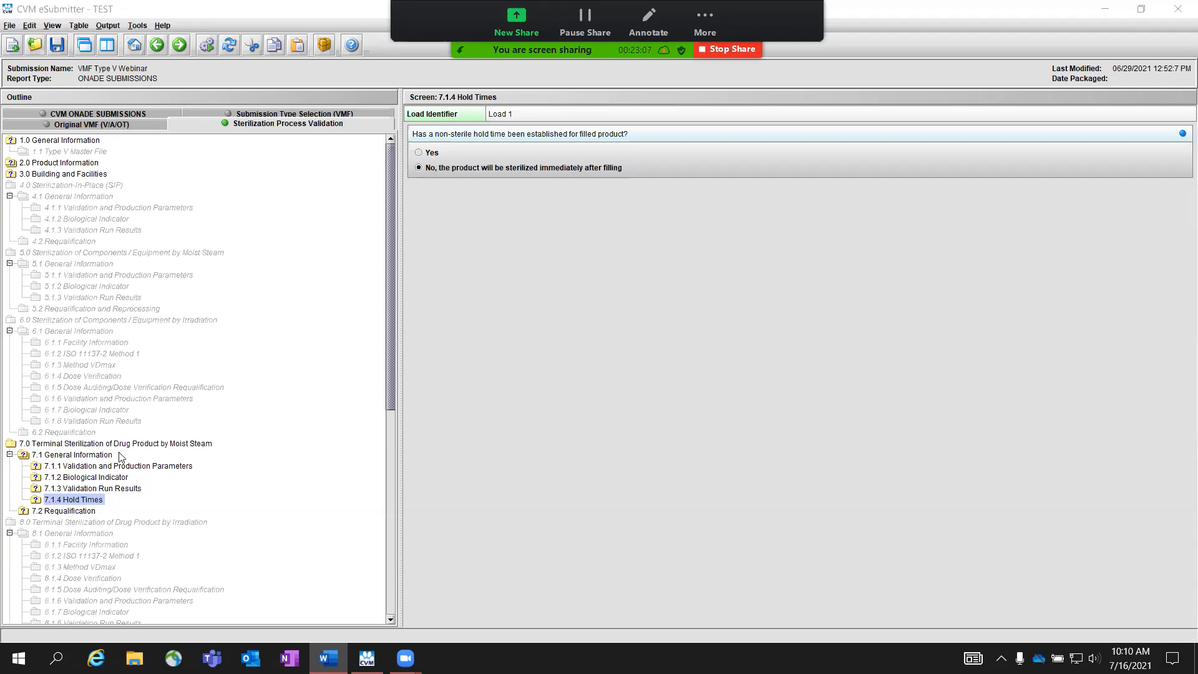
left_click(89, 456)
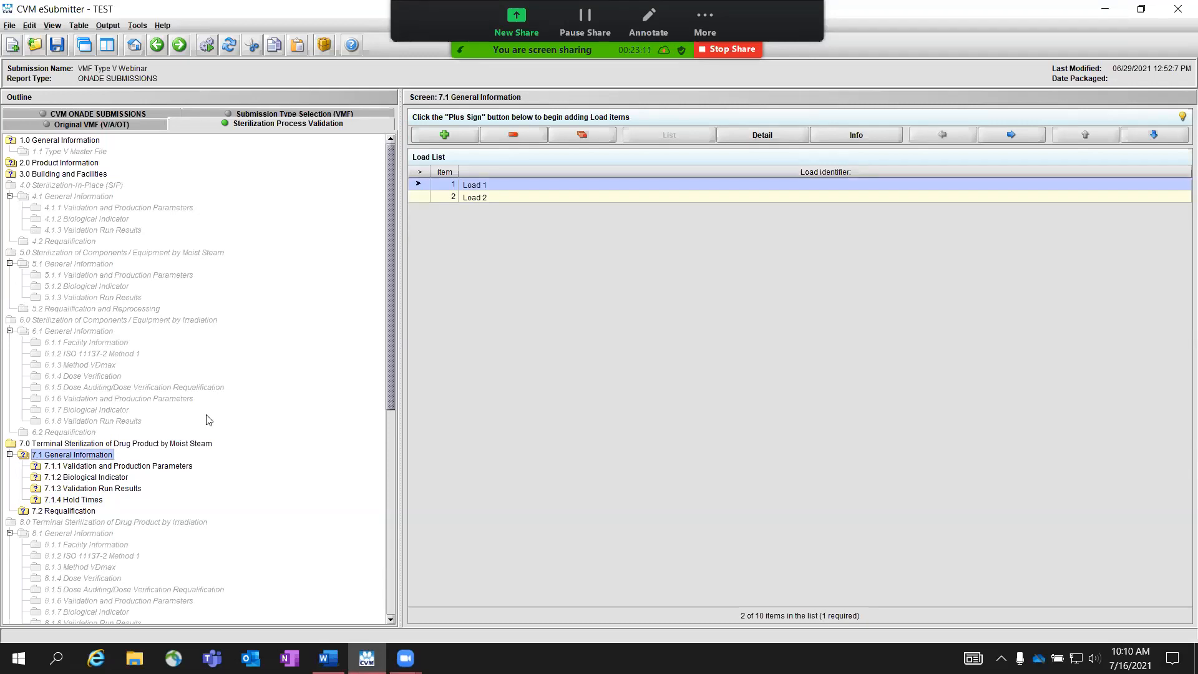
left_click(557, 199)
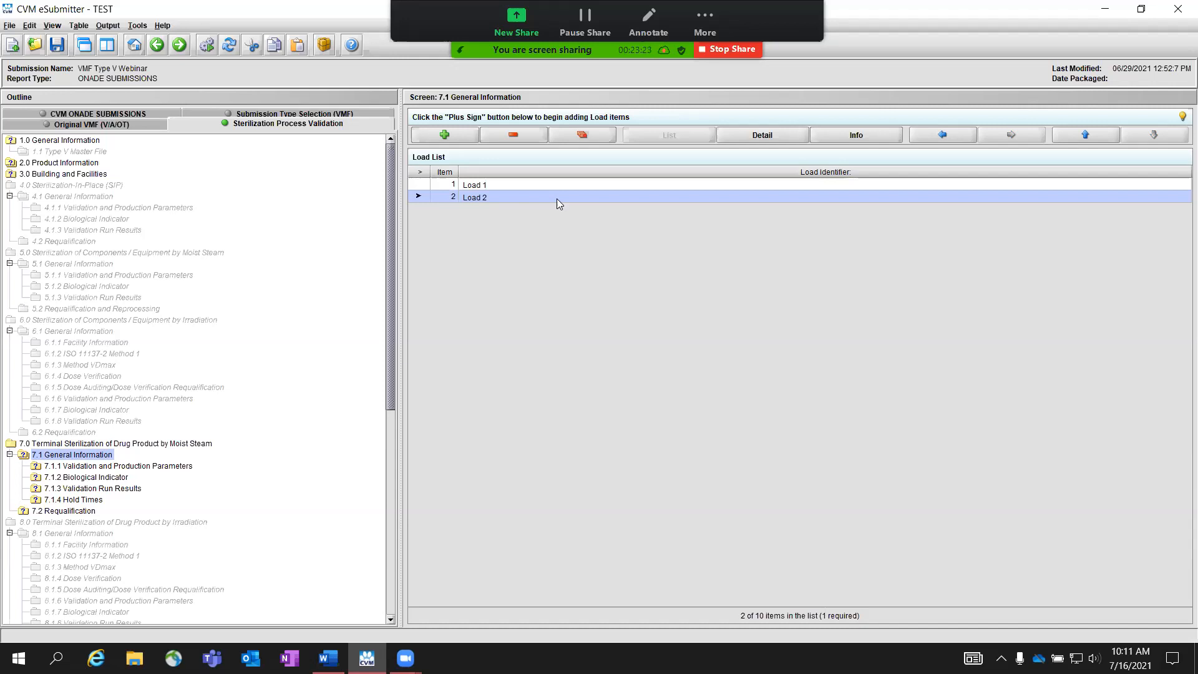
left_click(180, 47)
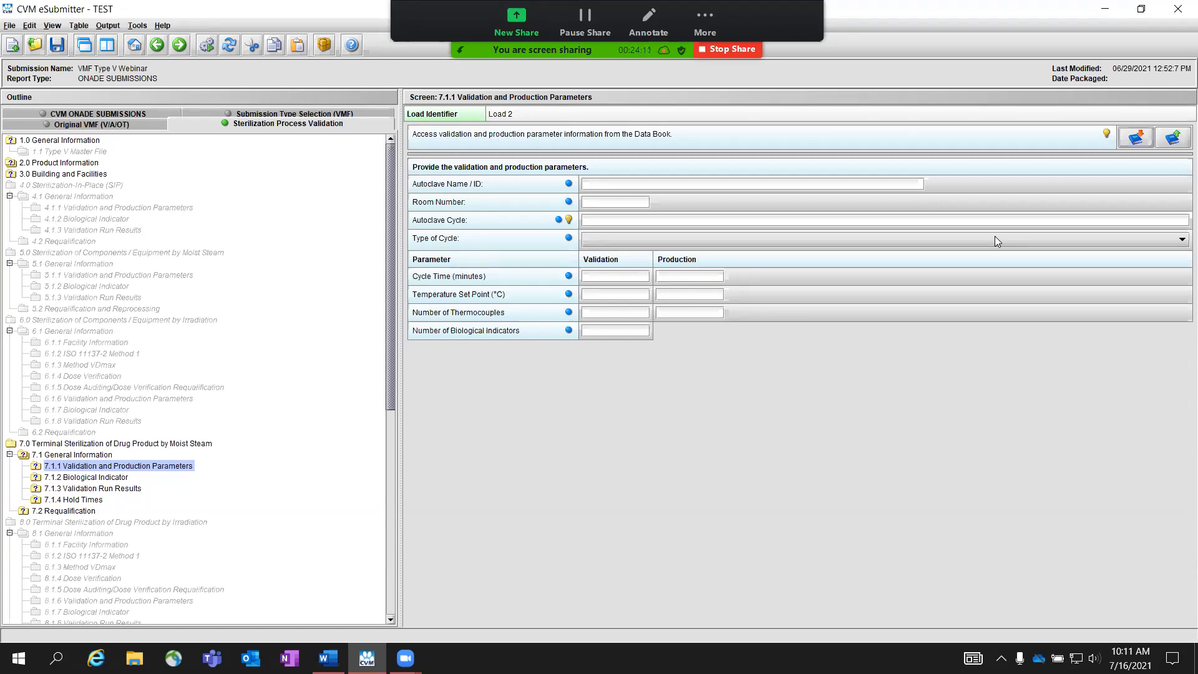
Step: Open section 7.2 Requalification and read the hint about describing the requalification strategy
key("alt+Tab")
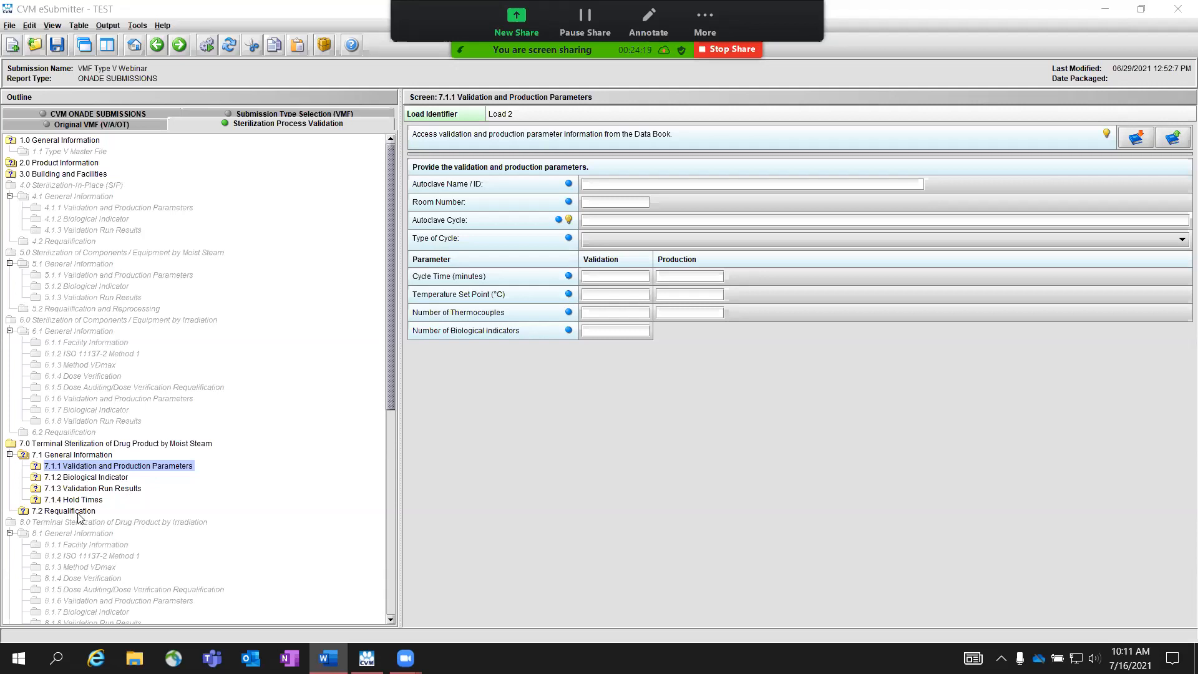
left_click(78, 513)
key("alt+Tab")
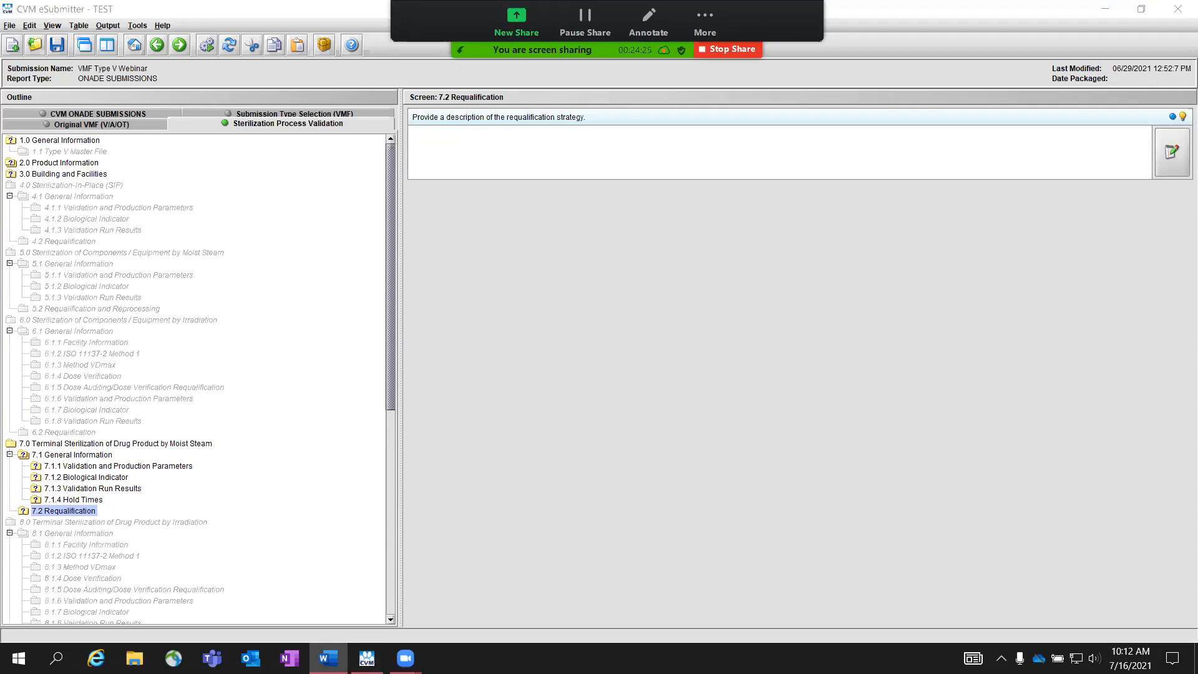
left_click(1181, 118)
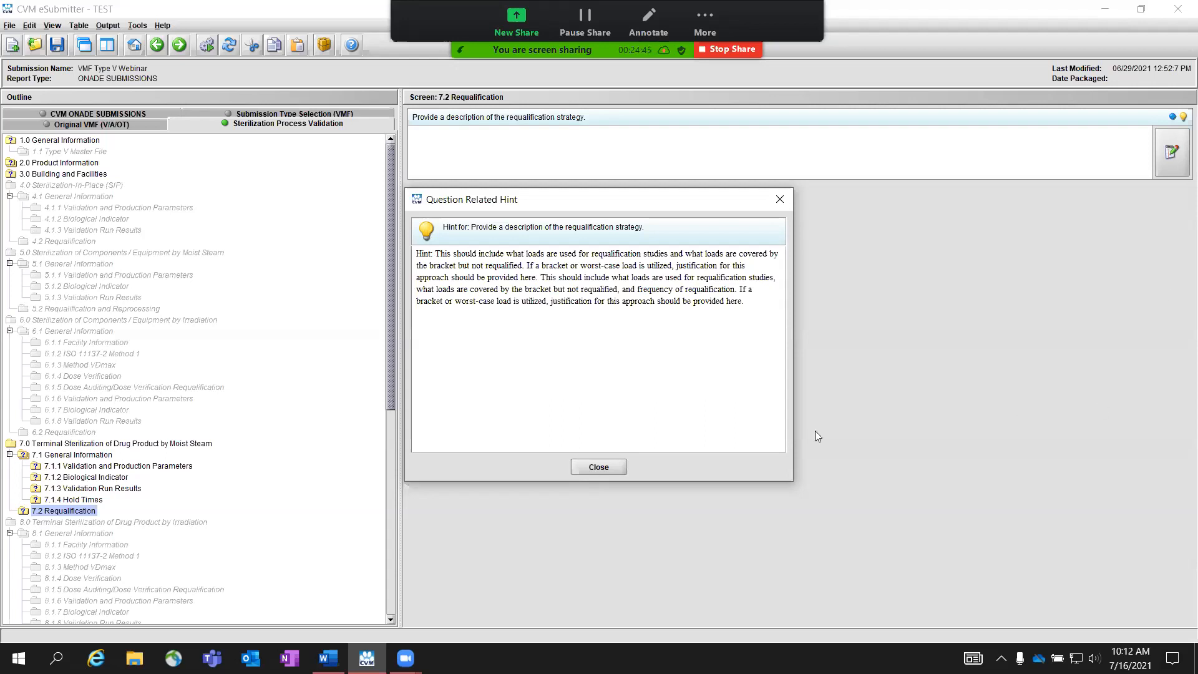
left_click(598, 467)
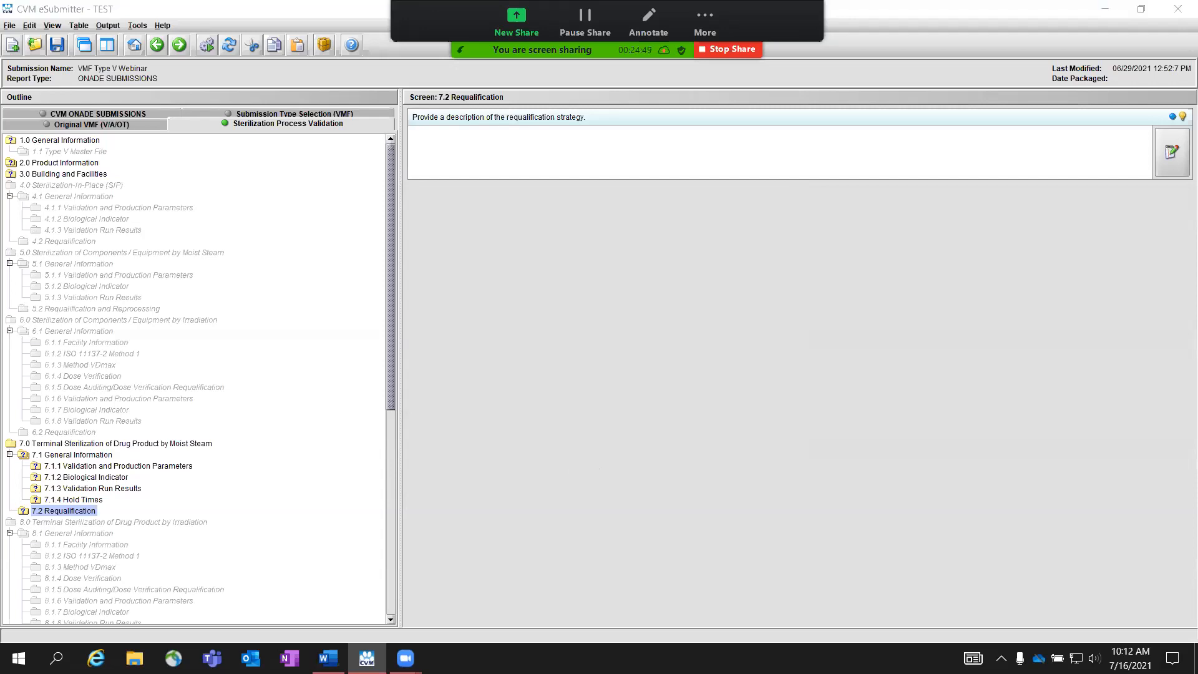